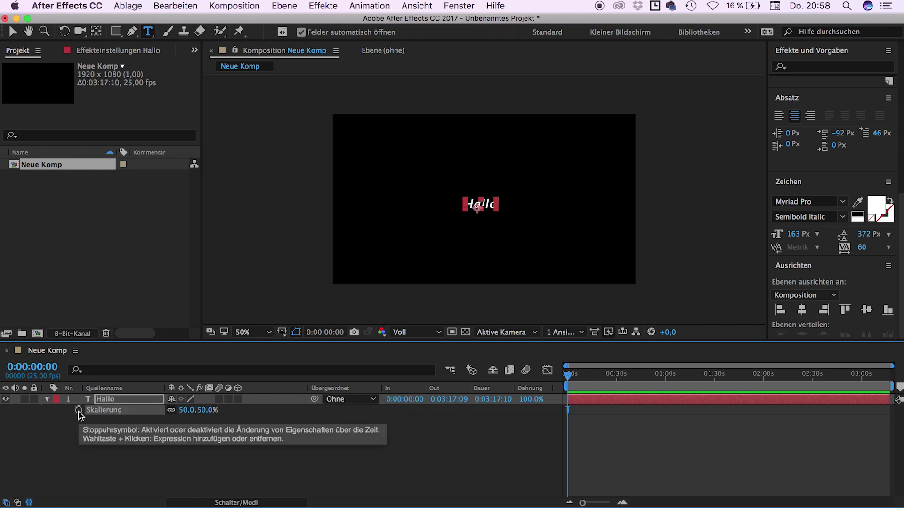
Keyframe the Hallo layer's Scale from 50% at 0s to 100% at 2s
click(635, 375)
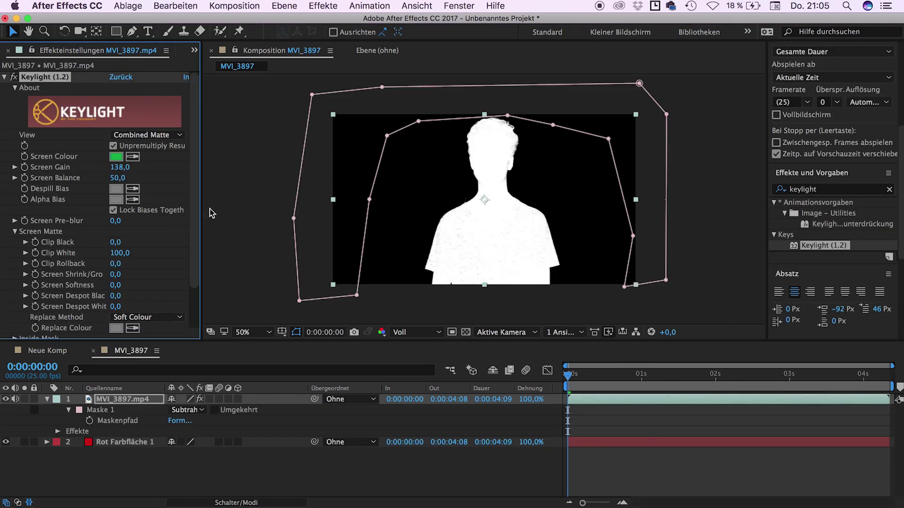
scroll(141, 206, down, 3)
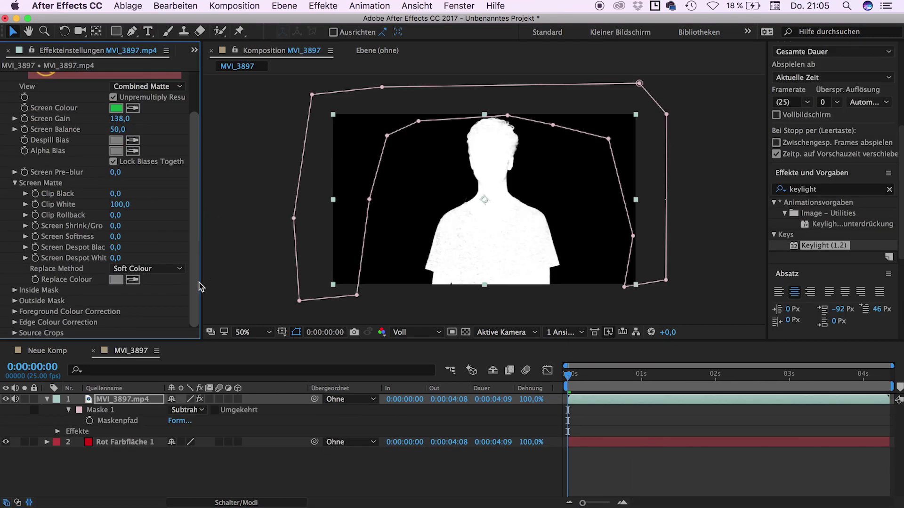
mouse_move(117, 194)
mouse_down()
mouse_move(138, 200)
mouse_move(66, 195)
mouse_move(81, 207)
mouse_up()
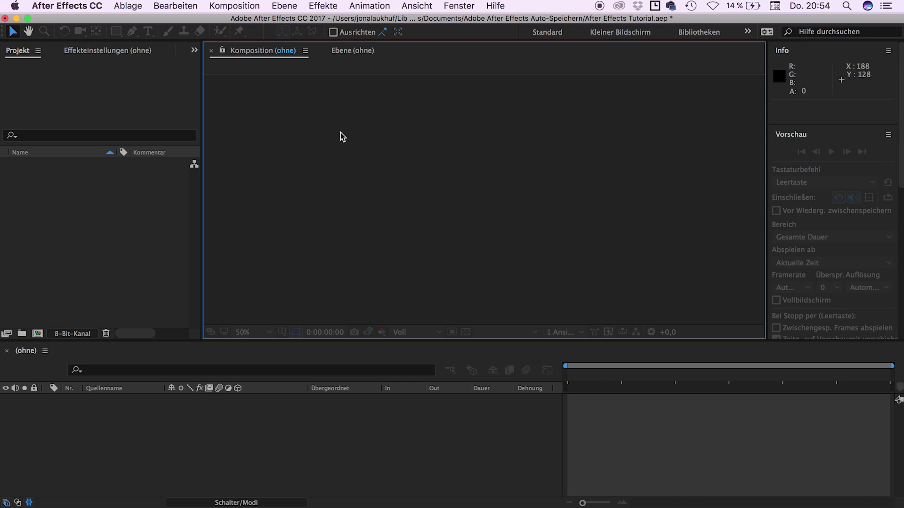
Briefly show the empty Layer view, then return to the Komposition (ohne) viewer
click(362, 55)
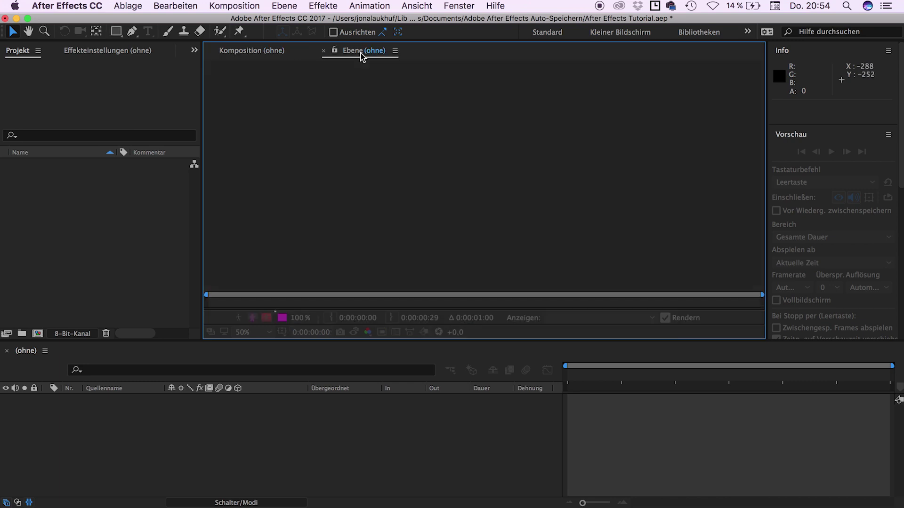
click(266, 55)
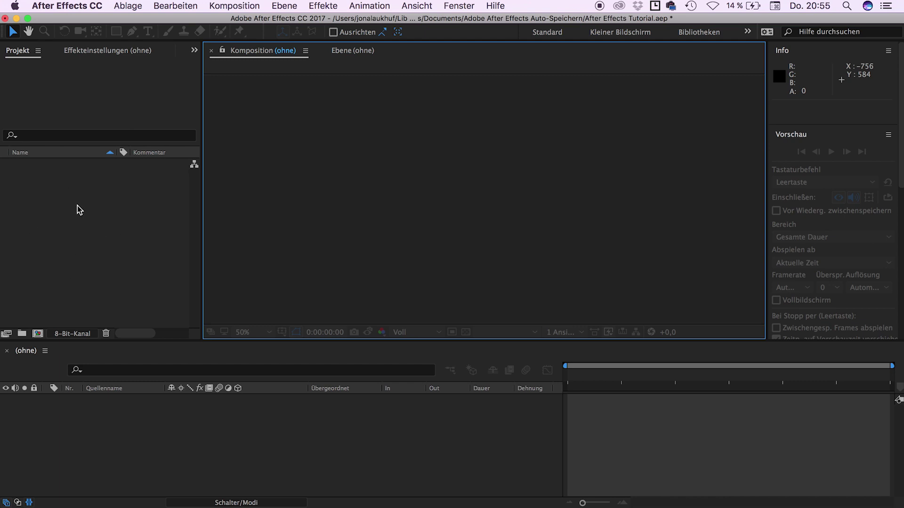
View the empty Effekteinstellungen panel, return to Projekt, then reveal Effekte und Vorgaben, Absatz and Zeichen panels
click(114, 54)
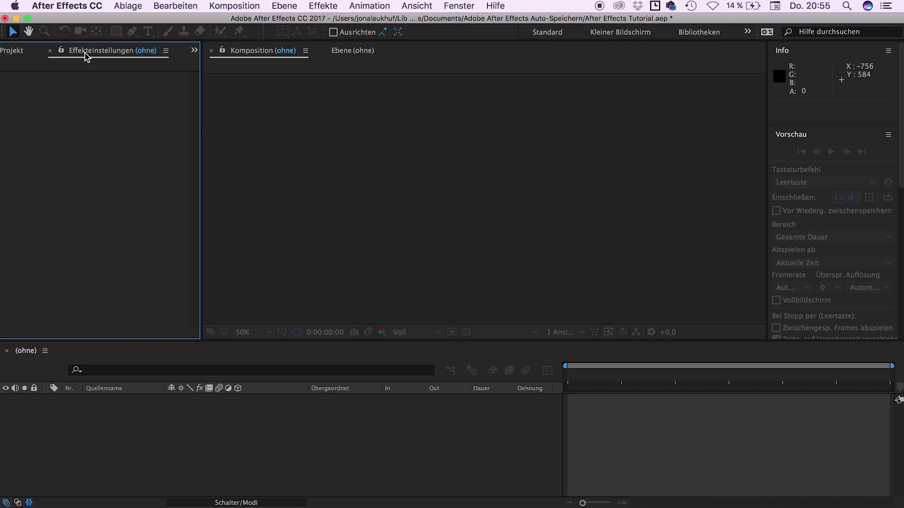
click(26, 54)
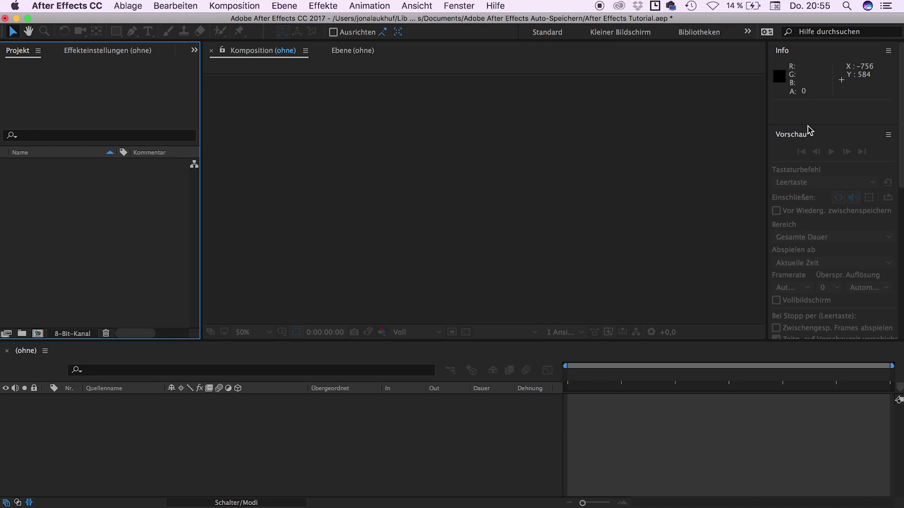
drag(900, 144, 899, 231)
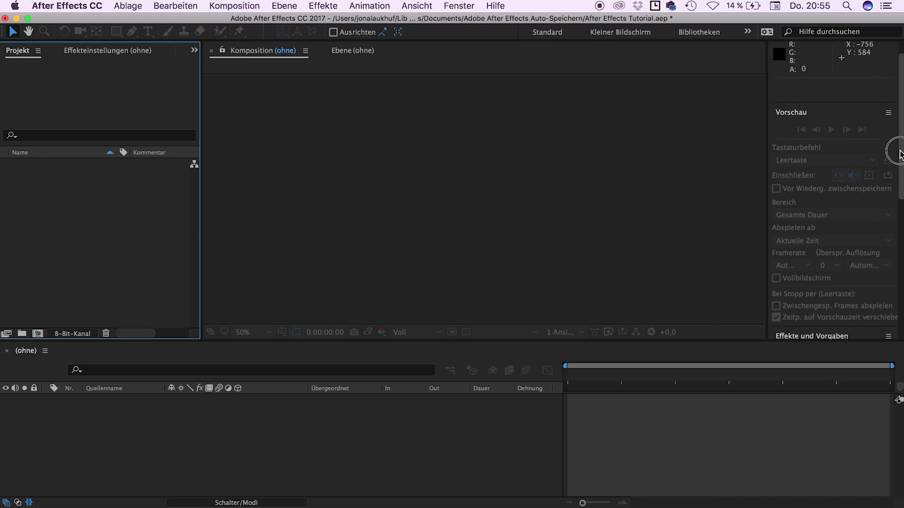
scroll(832, 137, down, 3)
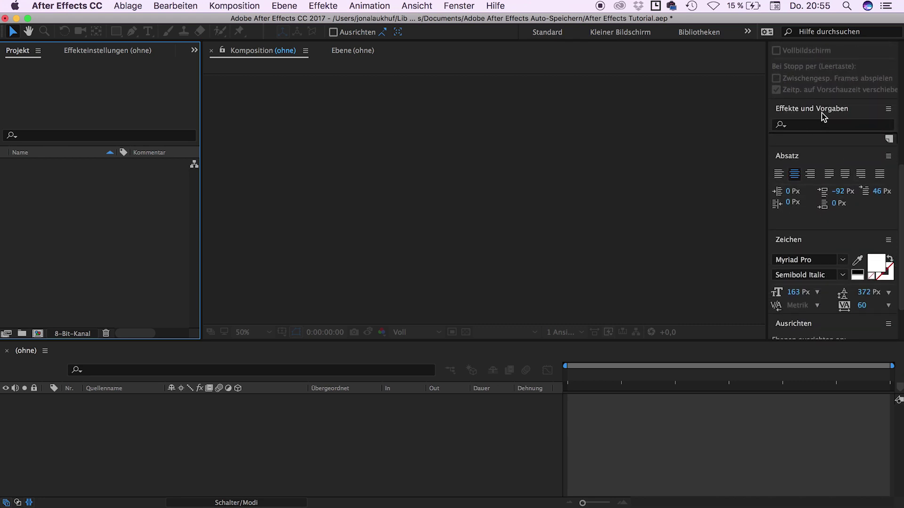
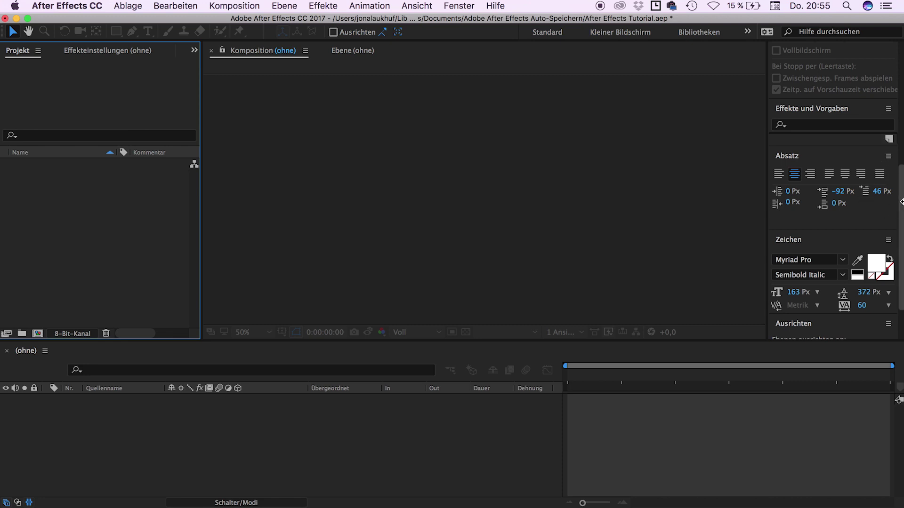
Start a new untitled project from Ablage > Neu without saving the tutorial project
scroll(900, 190, up, 1)
drag(900, 190, 896, 84)
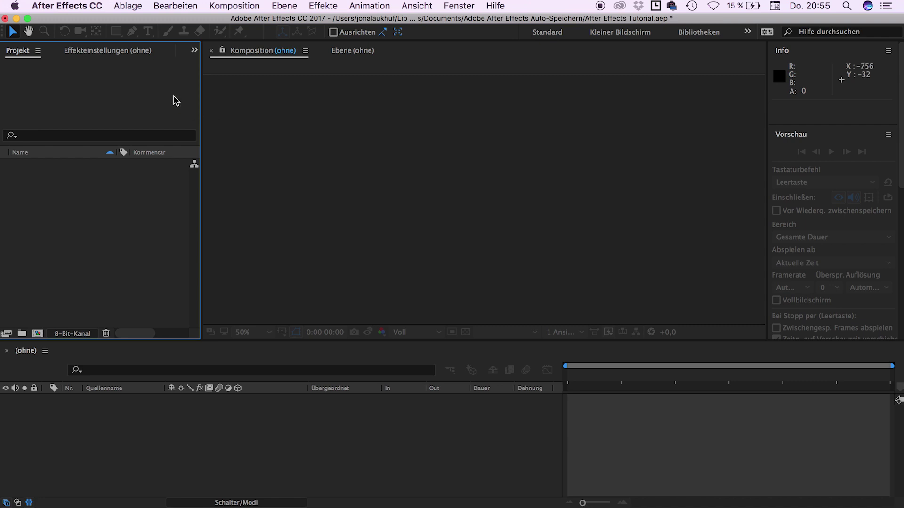
click(134, 6)
mouse_move(222, 25)
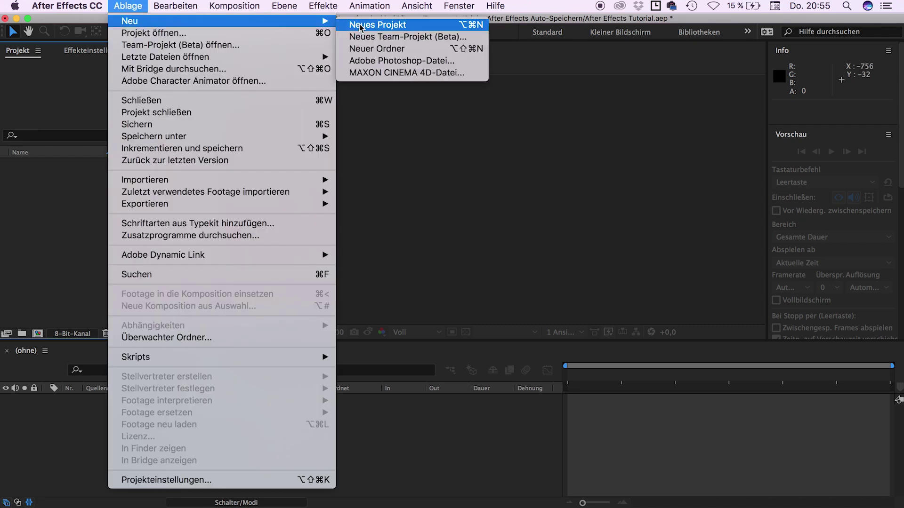
click(372, 25)
click(457, 283)
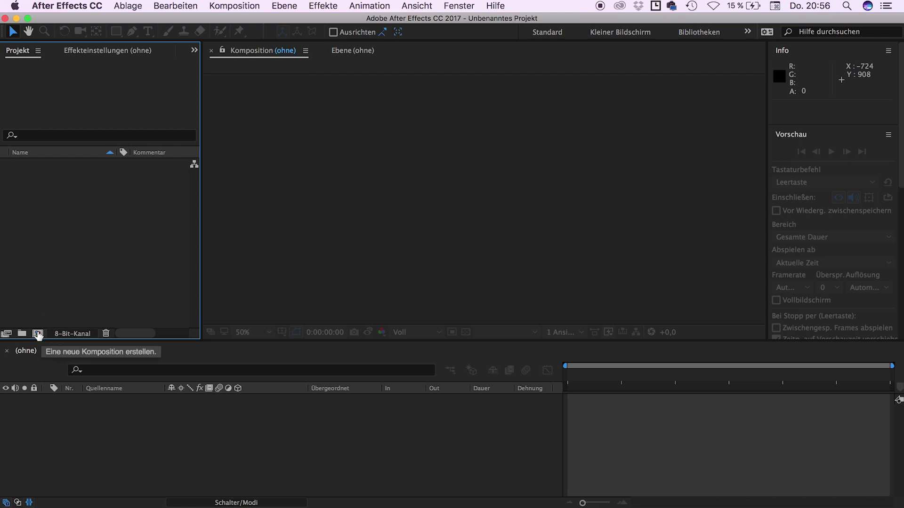
Create a 1920x1080, 25 fps composition named 'Neue Komp'
click(38, 334)
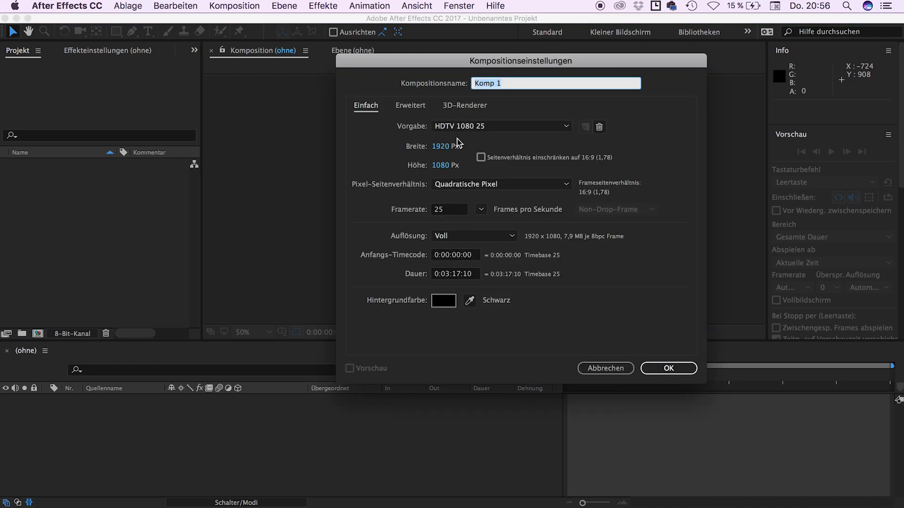
key(BackSpace)
text(Neue Komp)
click(666, 368)
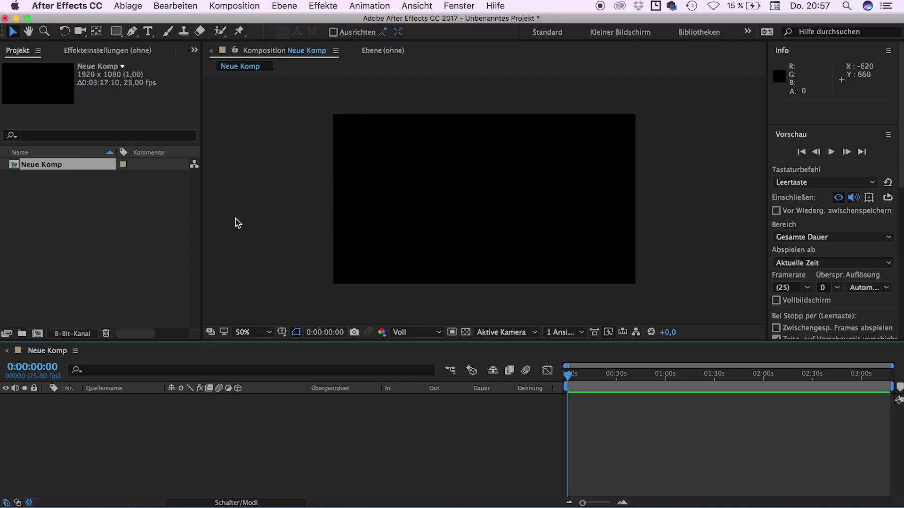
Add a 'Hallo' text layer in white Myriad Pro Semibold Italic at 163 px
click(148, 32)
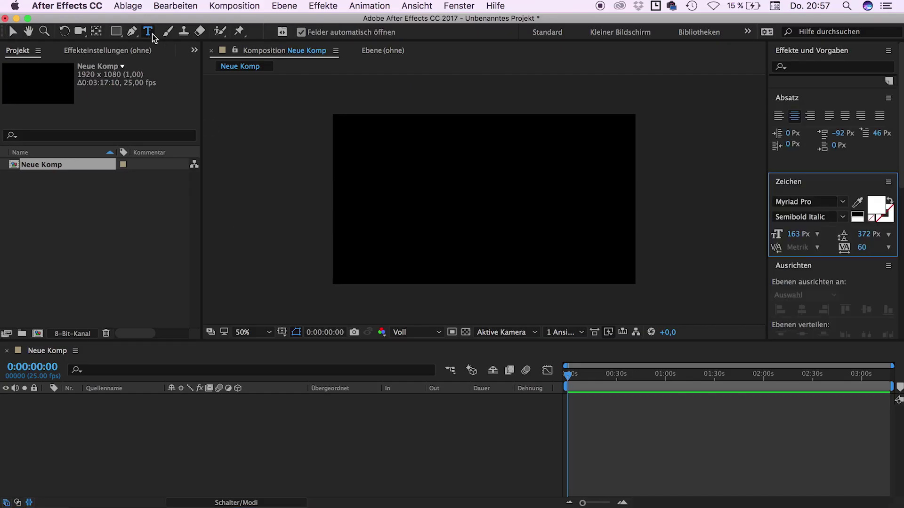
click(427, 209)
text(Hallo)
click(393, 194)
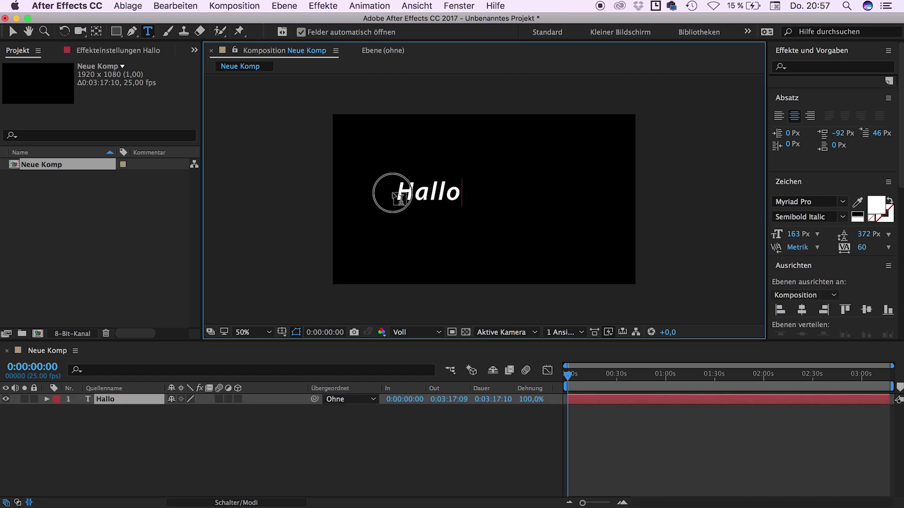
double_click(393, 194)
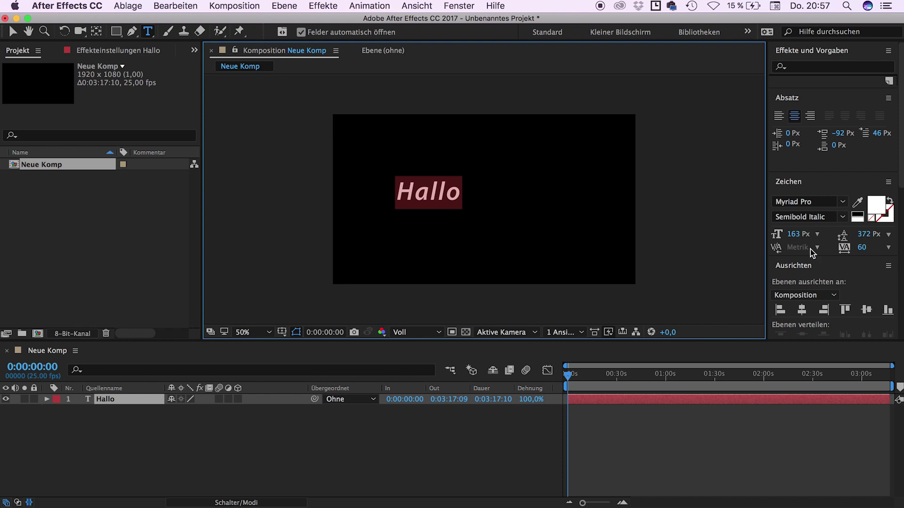
scroll(902, 179, up, 5)
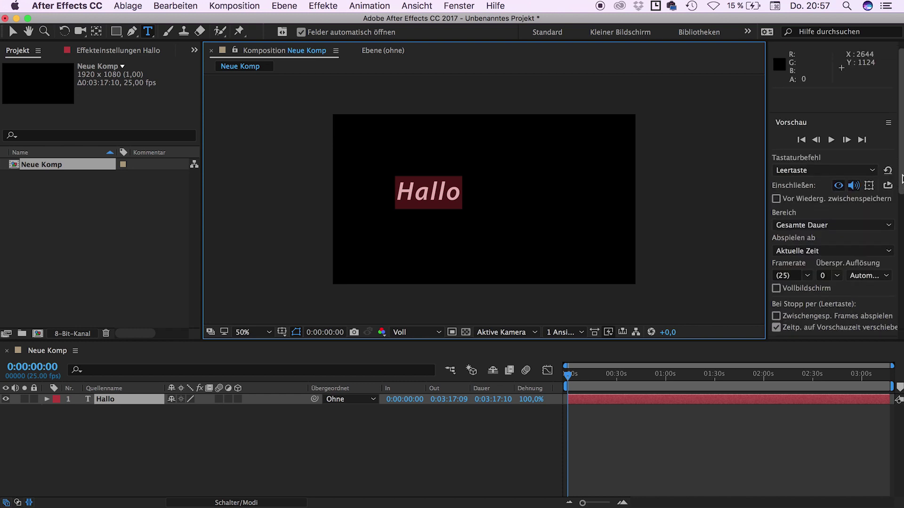
drag(902, 179, 902, 307)
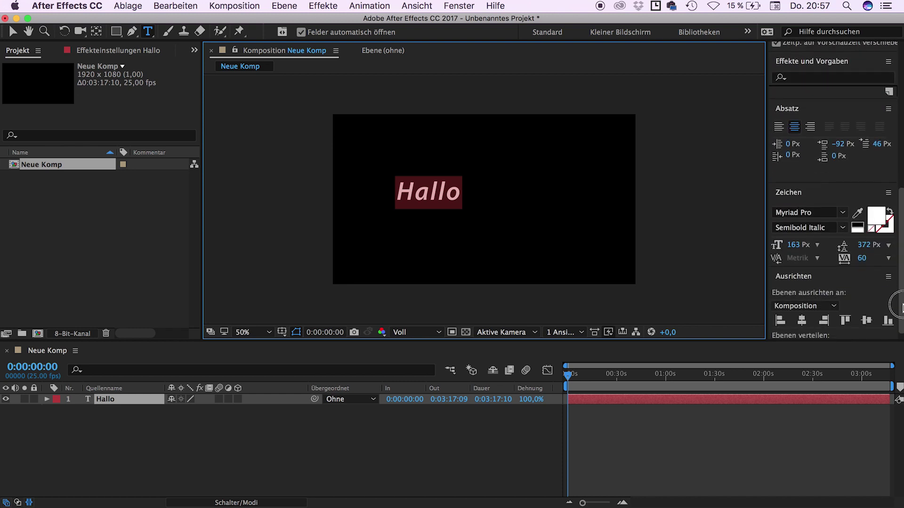
click(142, 417)
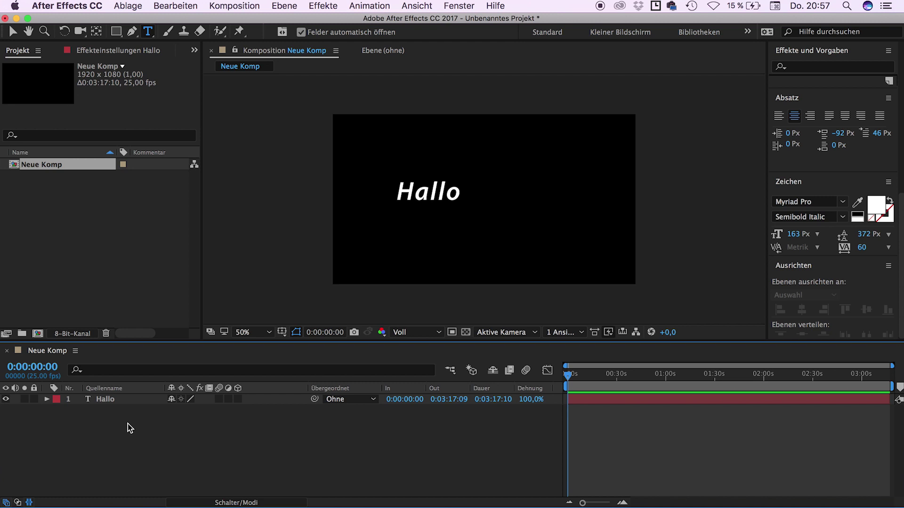
Use the Ausrichten panel to centre the Hallo layer horizontally and vertically in Neue Komp
click(135, 400)
click(471, 5)
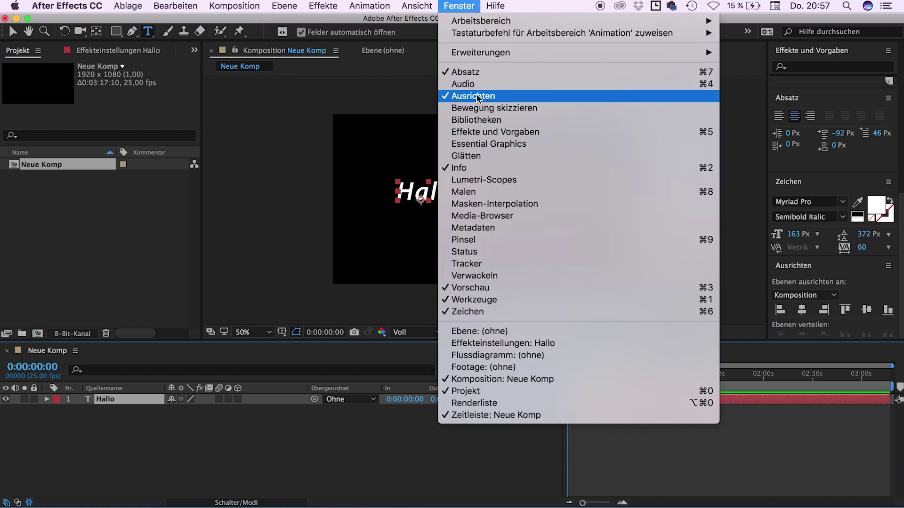
click(502, 96)
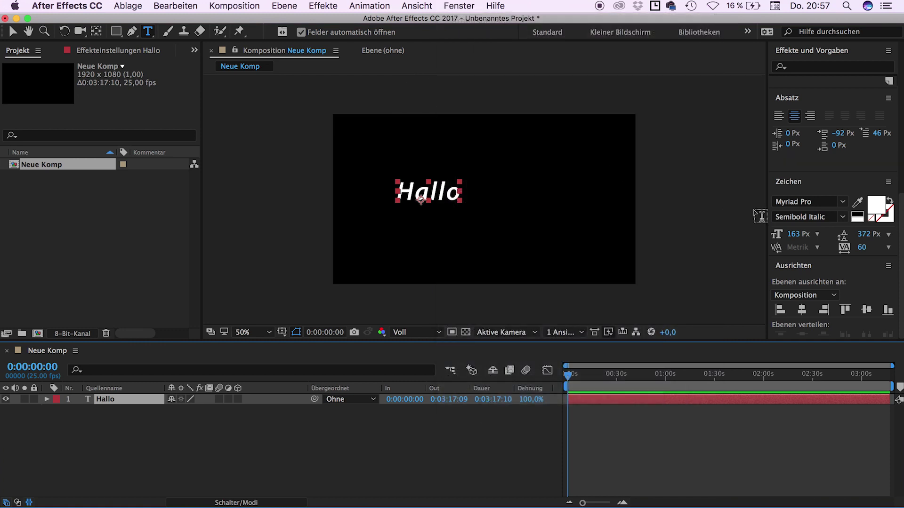
click(802, 309)
click(866, 311)
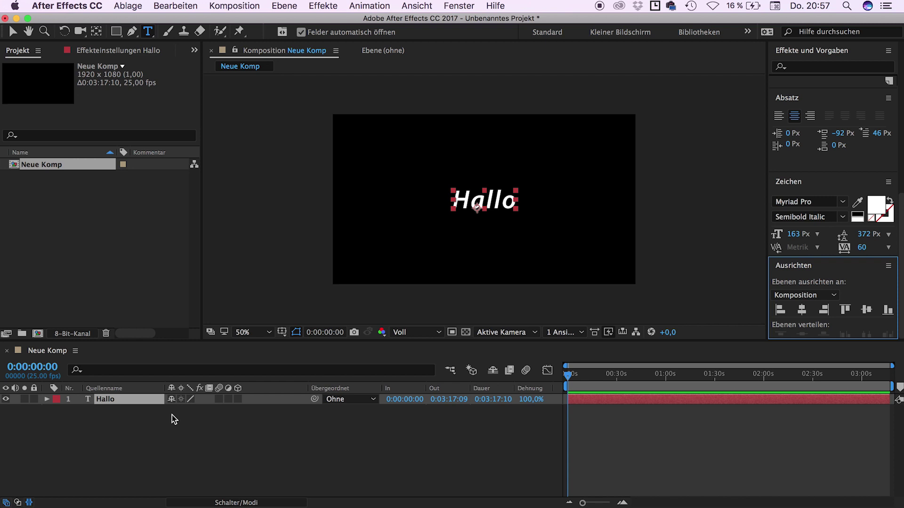
click(131, 399)
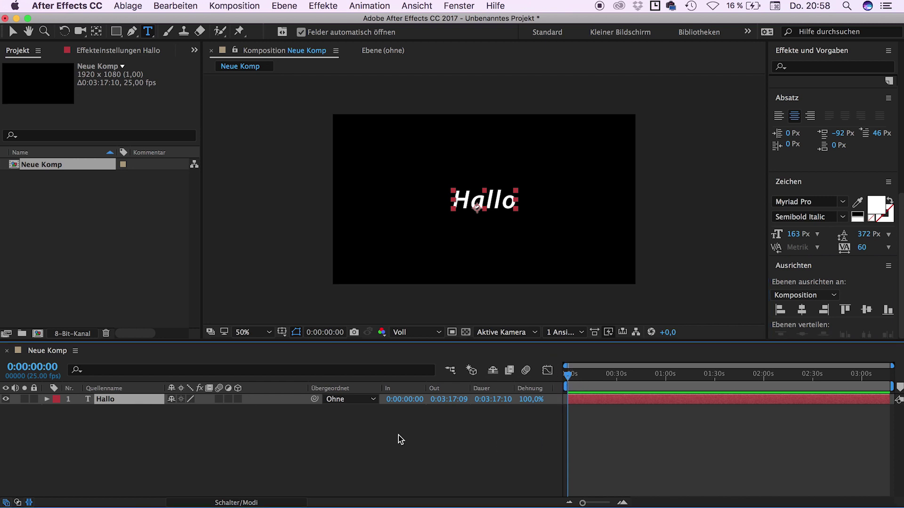
Set Hallo's Skalierung to 50% and keyframe it at 0:00:00:00
key(s)
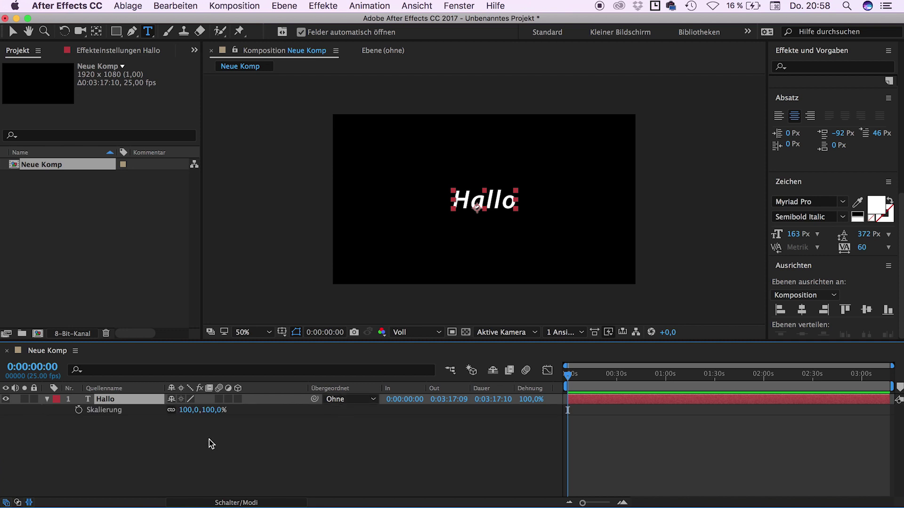
click(189, 410)
text(50)
key(Return)
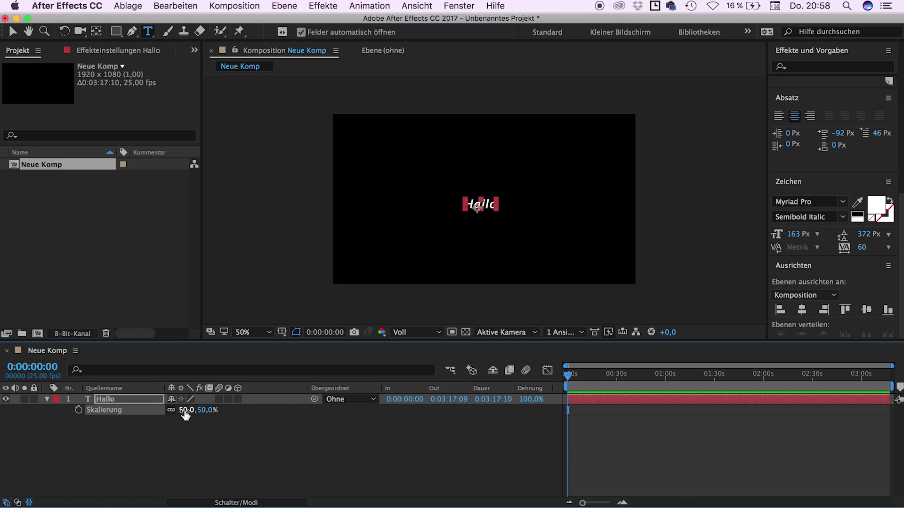
click(78, 411)
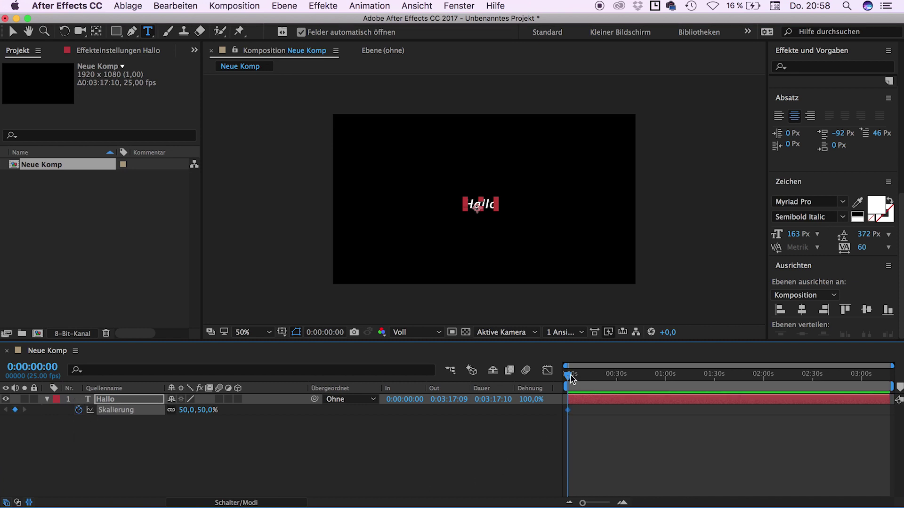
drag(583, 503, 610, 503)
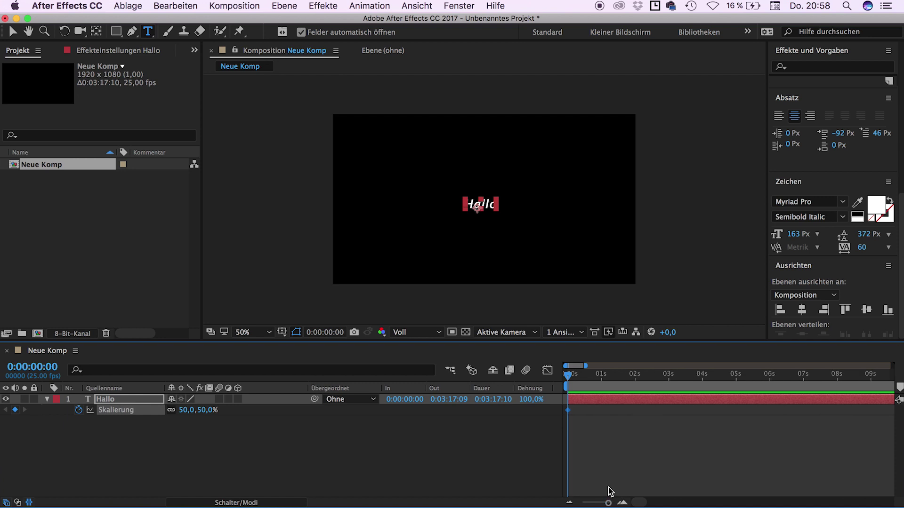
Add a 100% scale keyframe for Hallo at 0:00:02:00
drag(635, 374, 636, 375)
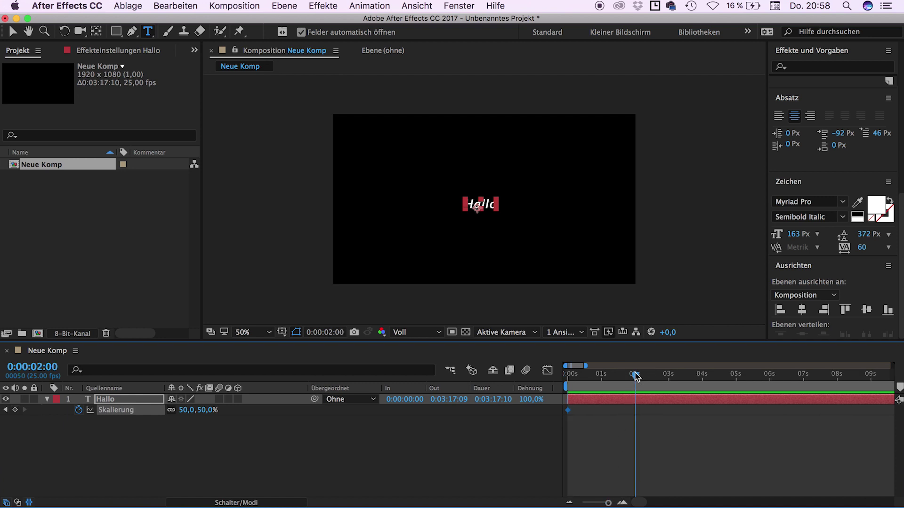
click(190, 409)
text(100)
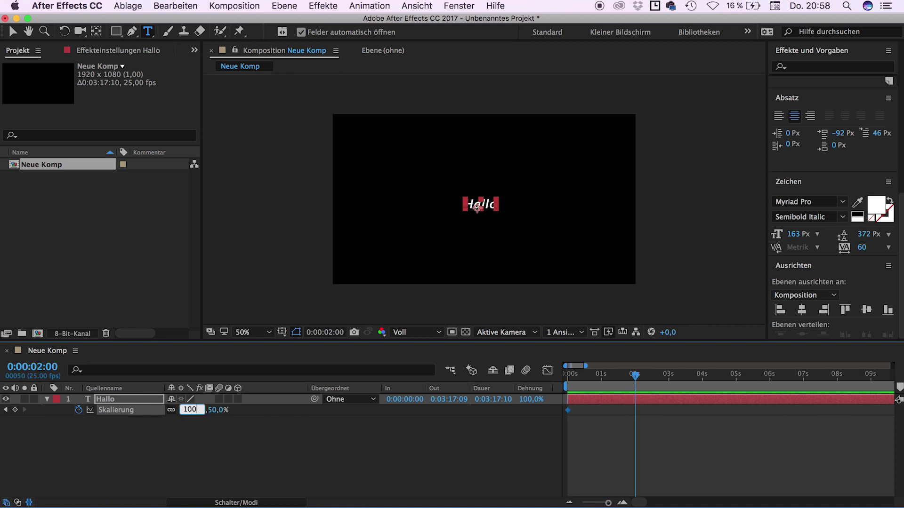
key(Return)
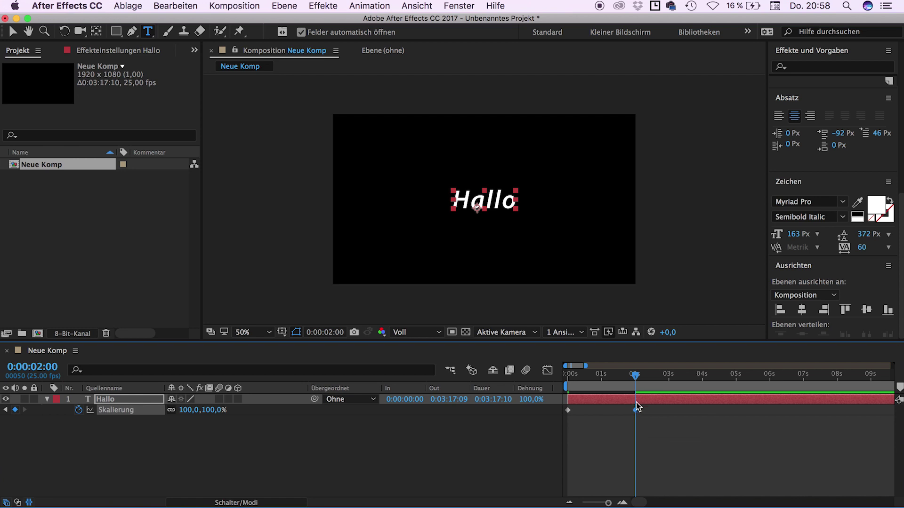
Preview the scale animation from the start, then return to the 2-second keyframe
drag(636, 379, 542, 377)
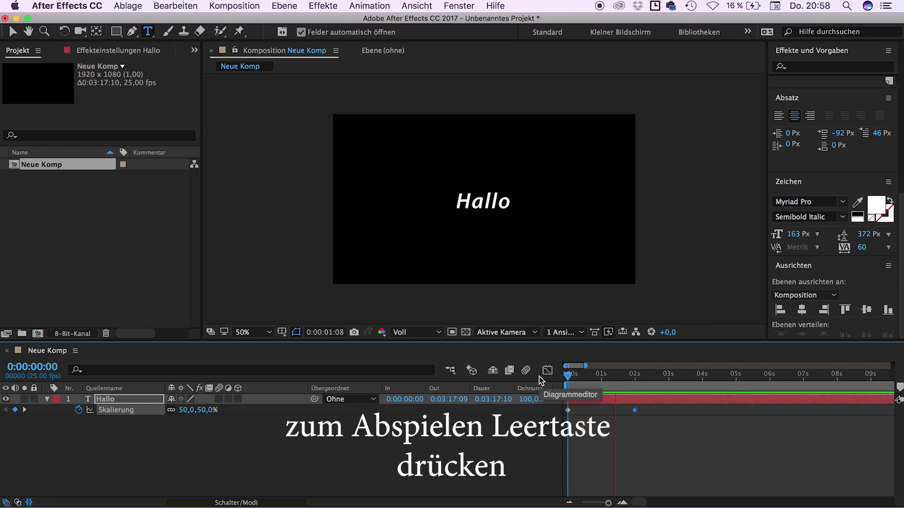
key(space)
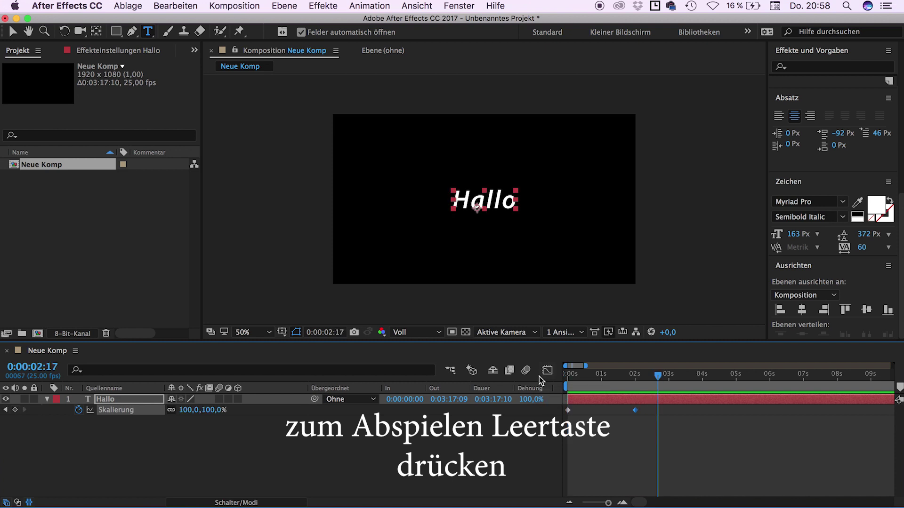
click(636, 375)
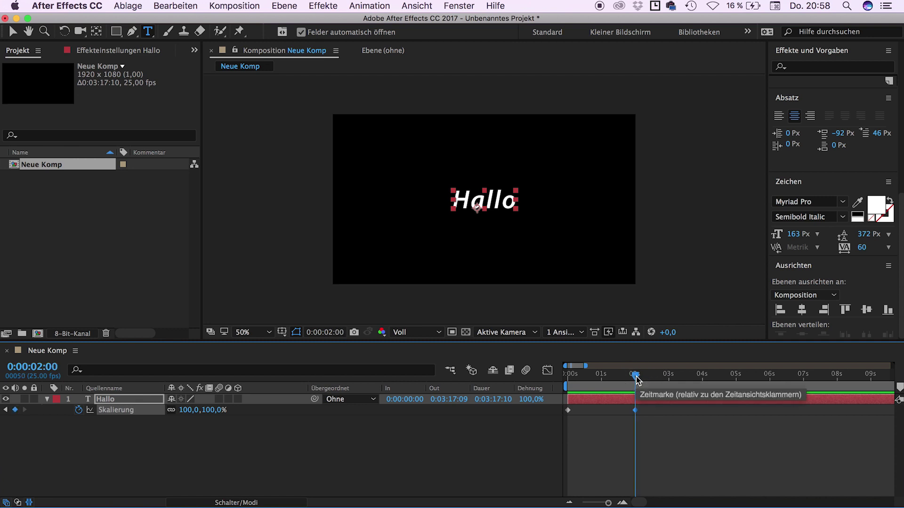
click(138, 400)
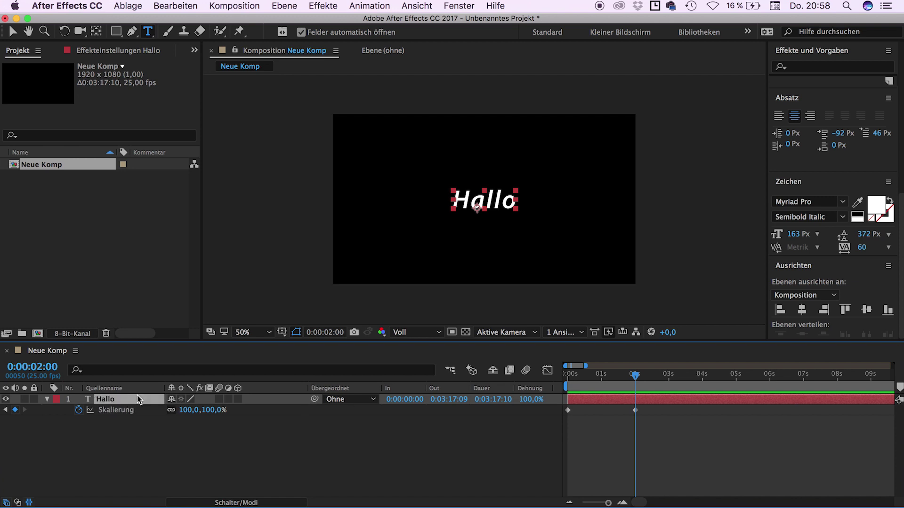
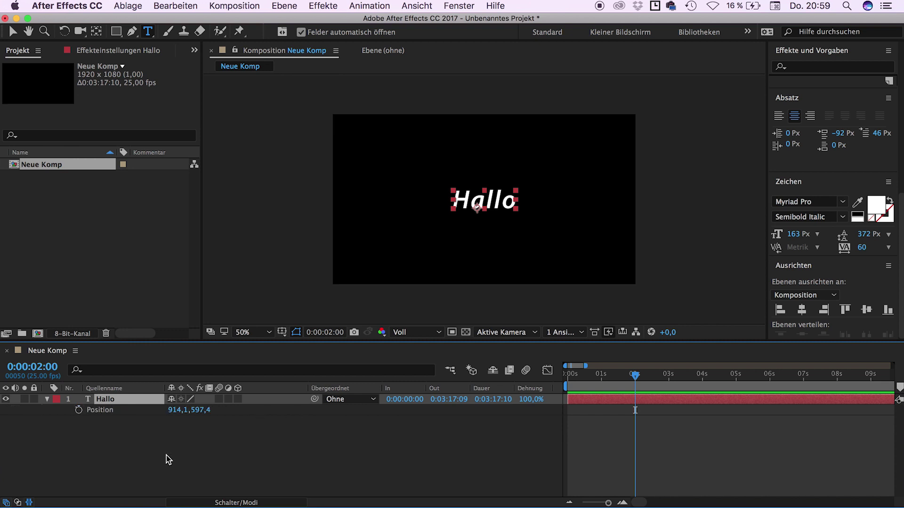
Keyframe Position at 2s, then at 3s slide the Hallo text off the right edge to X 2178
click(78, 411)
drag(635, 375, 670, 374)
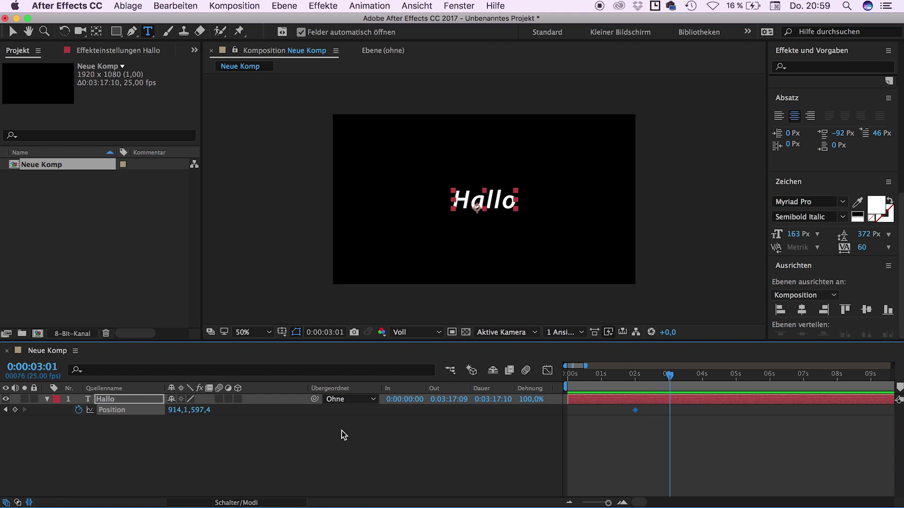
drag(172, 411, 802, 432)
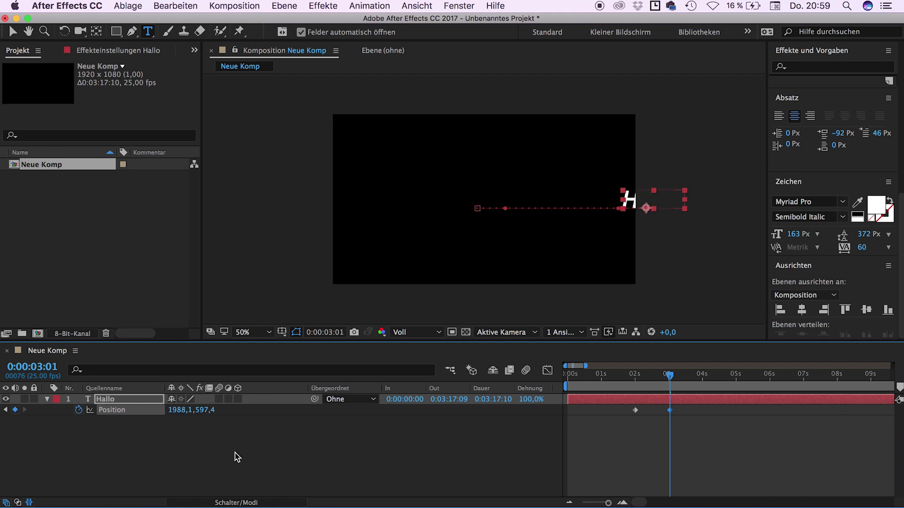
drag(179, 410, 306, 419)
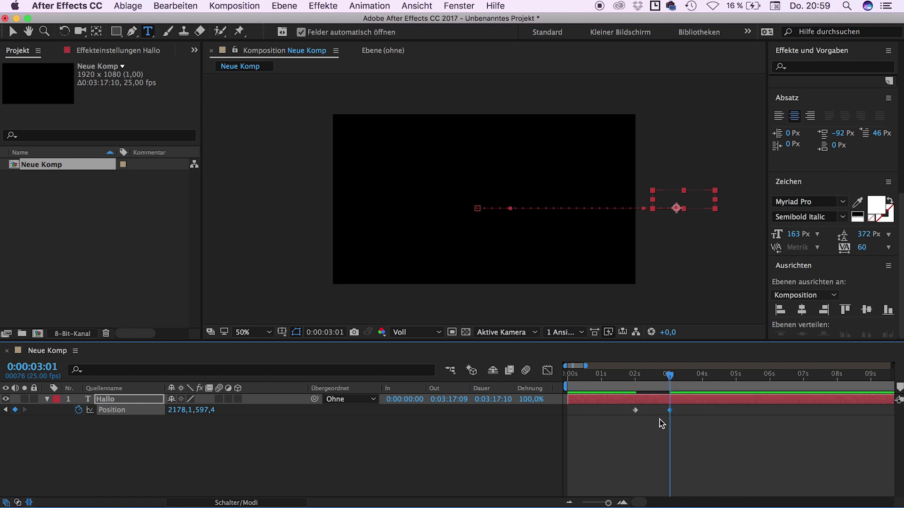
Preview the slide from the start, then deselect and expand the Hallo layer's properties
drag(668, 374, 567, 374)
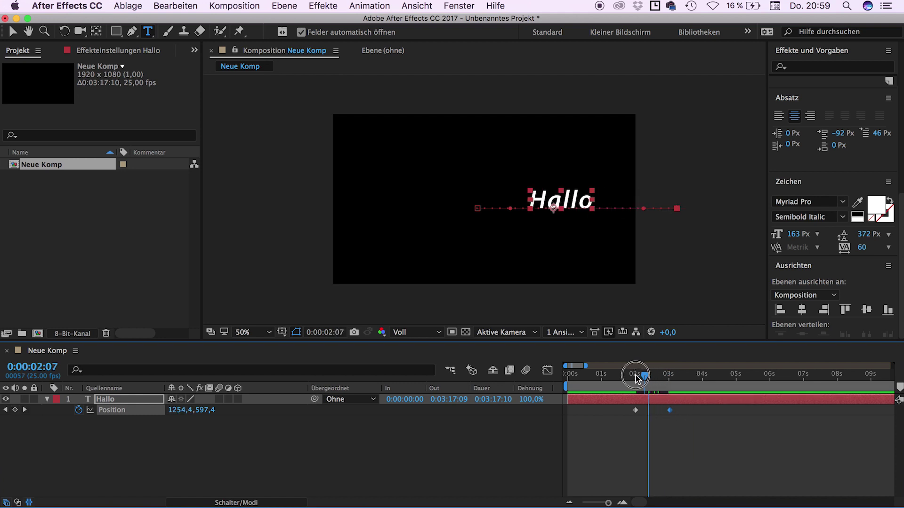
key(space)
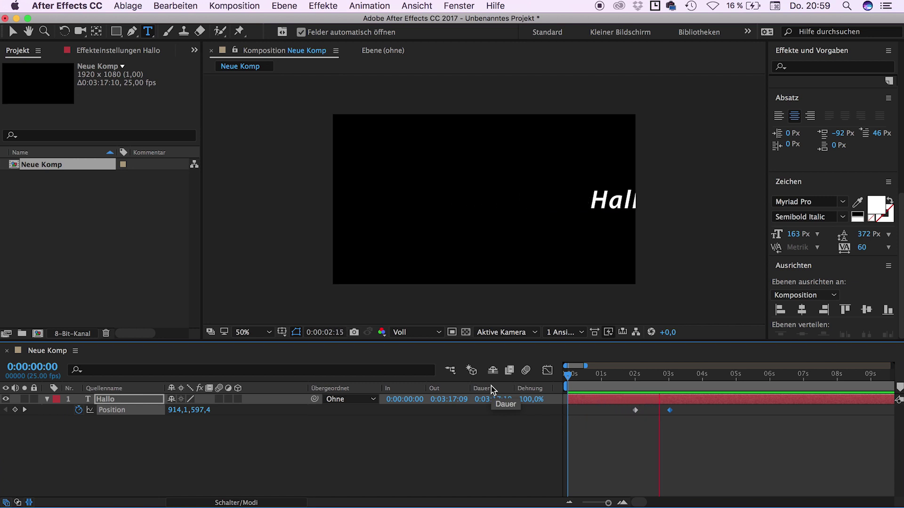
key(space)
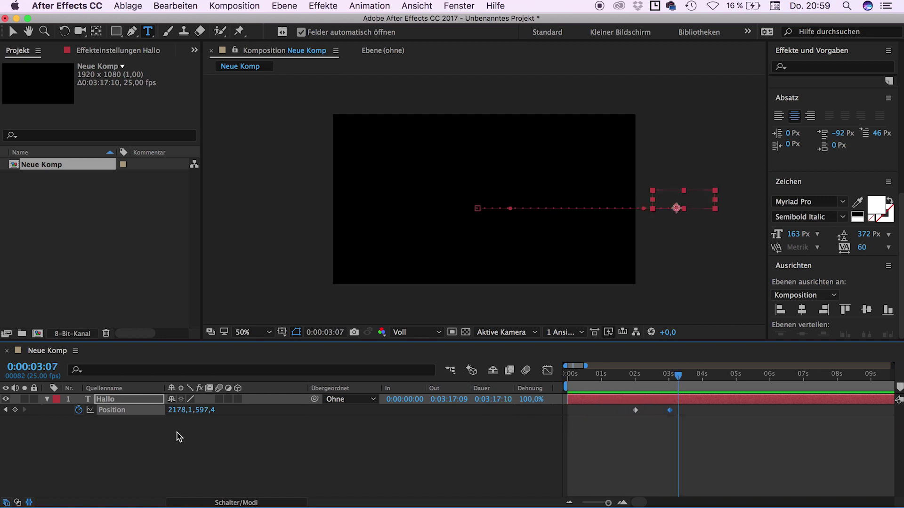
click(106, 427)
click(47, 399)
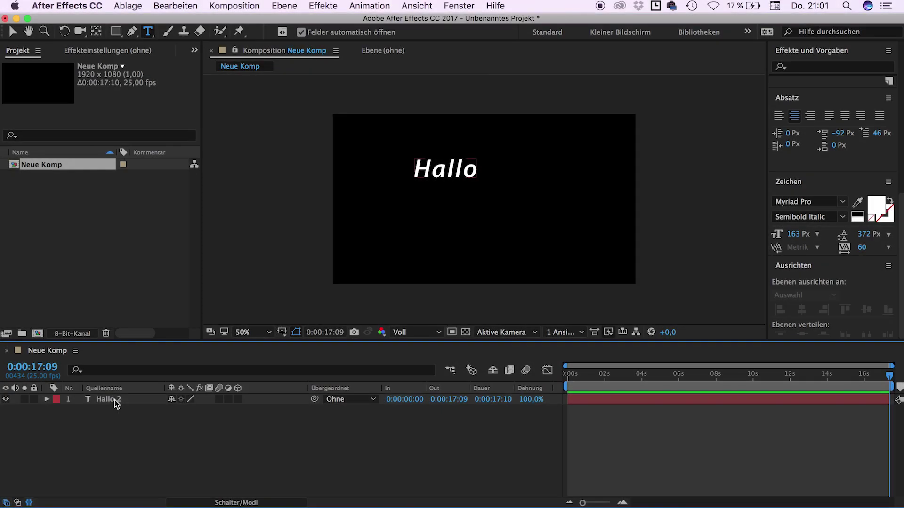
Play back the composition and roughly drag the Hallo 2 layer's start and end inward
drag(661, 375, 566, 381)
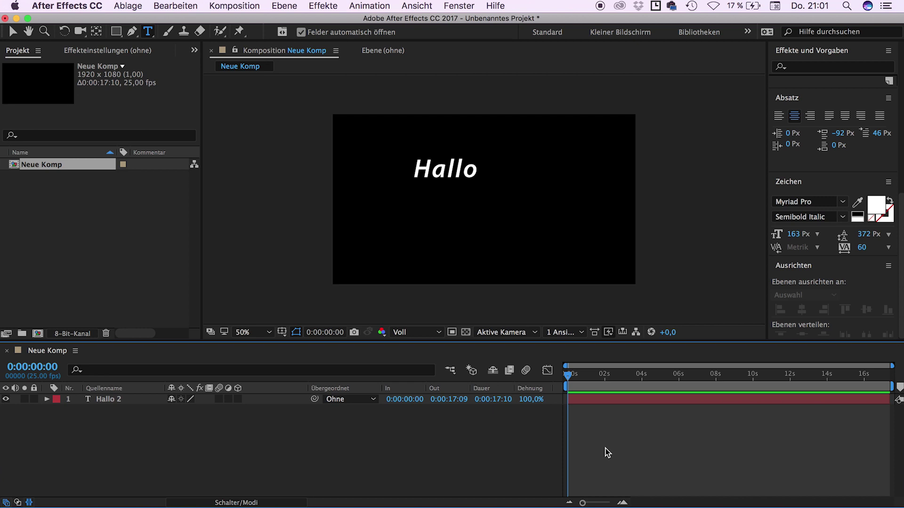
key(space)
click(568, 396)
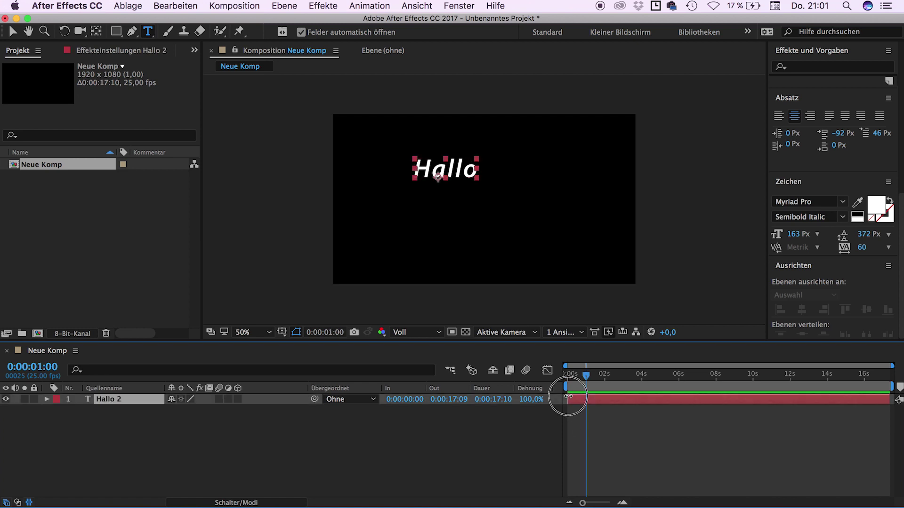
drag(569, 397, 594, 398)
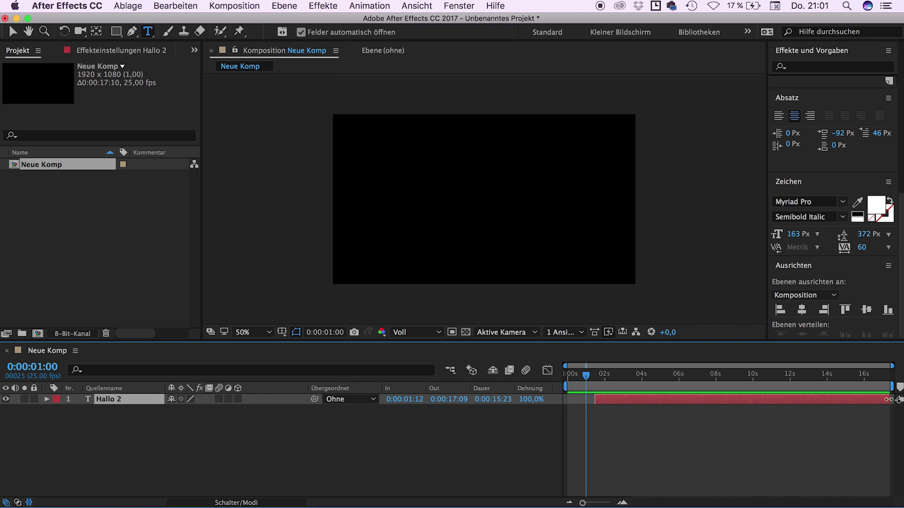
drag(888, 399, 861, 399)
Trim Hallo 2 to run exactly from 0:00:04:00 to 0:00:09:08
click(740, 383)
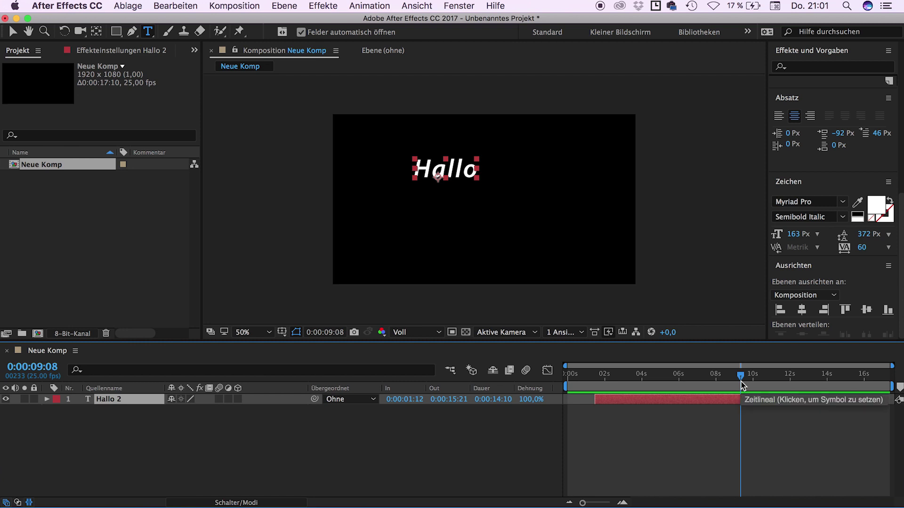
key(alt+bracketright)
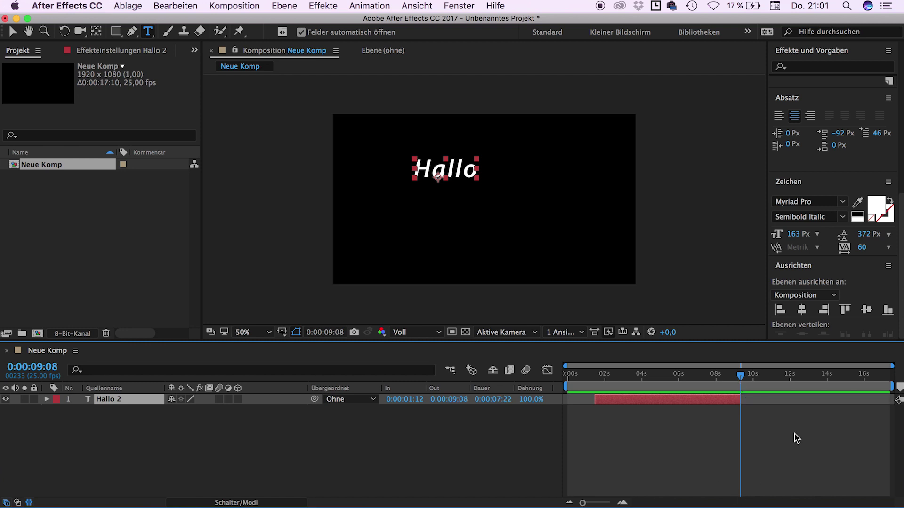
click(641, 374)
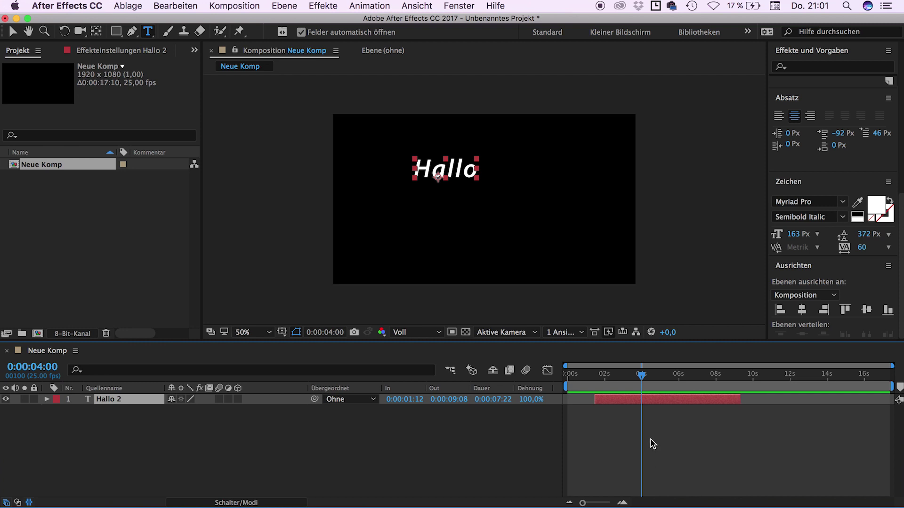
key(alt+bracketleft)
Change the Neue Komp composition duration to 0:03:17:10 in Composition Settings
key(super+k)
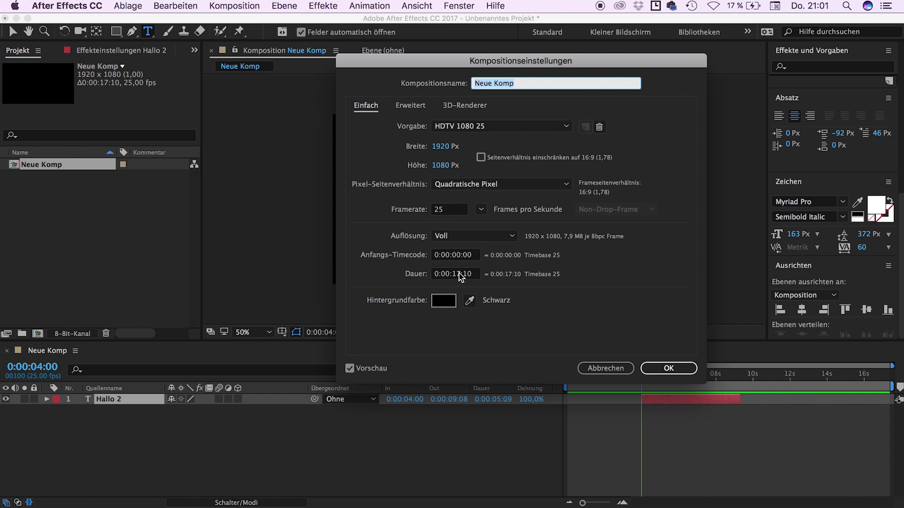
click(449, 274)
key(BackSpace)
text(3)
key(Return)
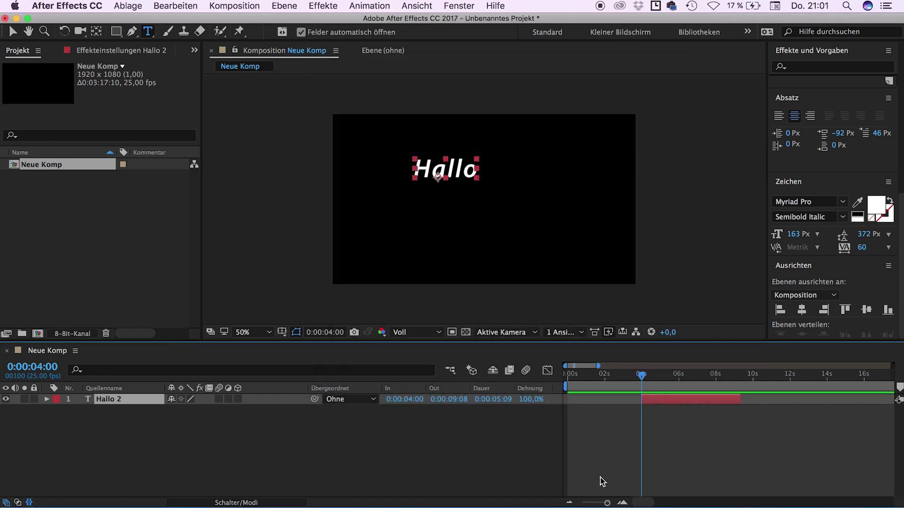
Split Hallo 2 at 0:00:06:10 into a new Hallo 3 layer and toggle its visibility off and on
click(687, 372)
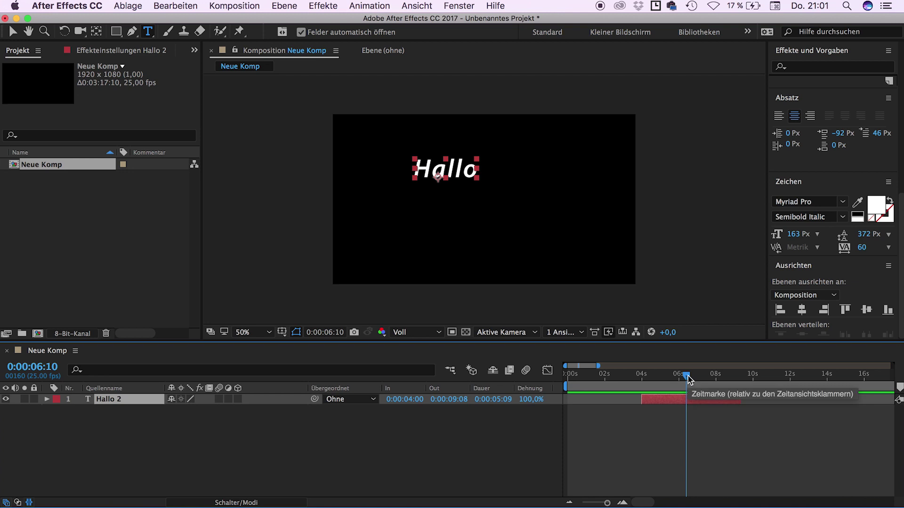
key(super+shift+d)
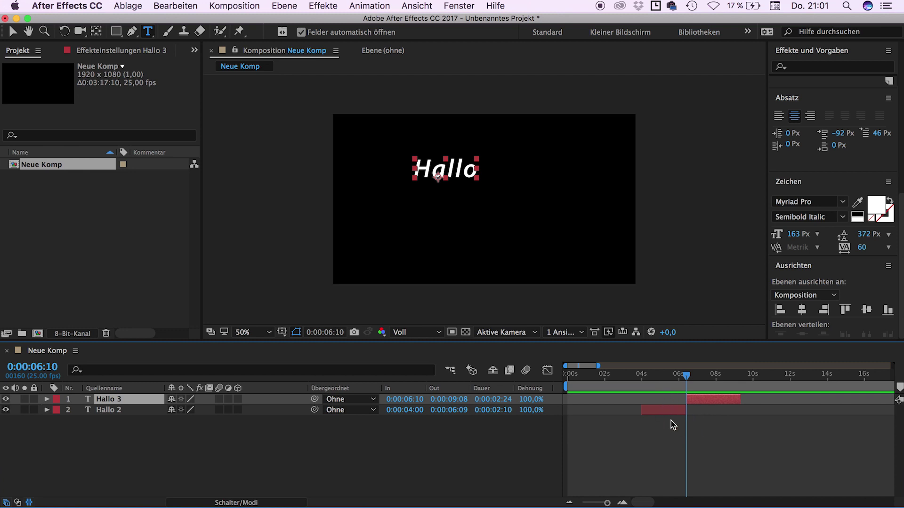
click(5, 400)
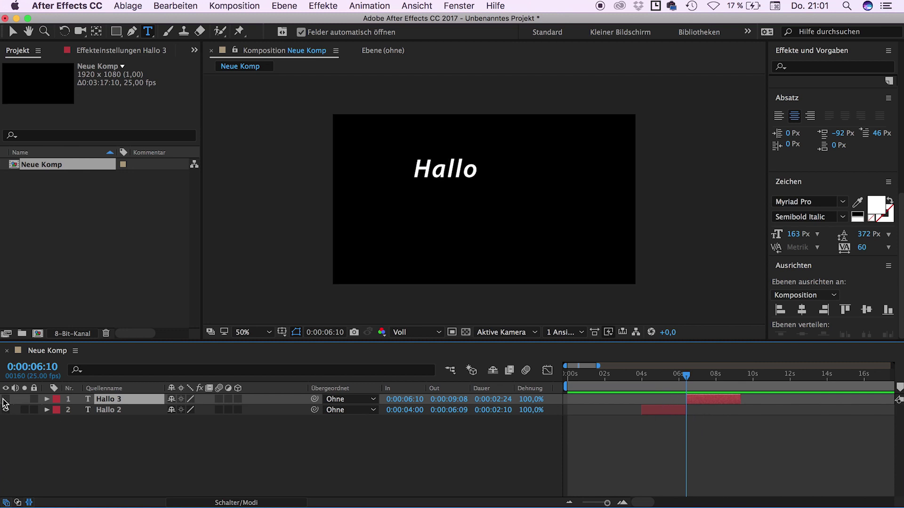
click(5, 400)
click(6, 400)
click(5, 400)
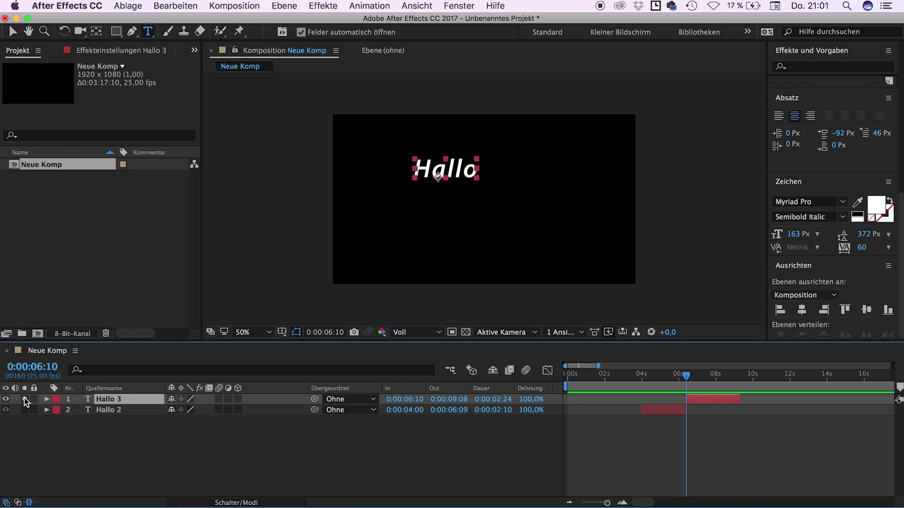
Solo and lock Hallo 3, then zoom the viewer out and back to 50%
click(24, 399)
click(33, 400)
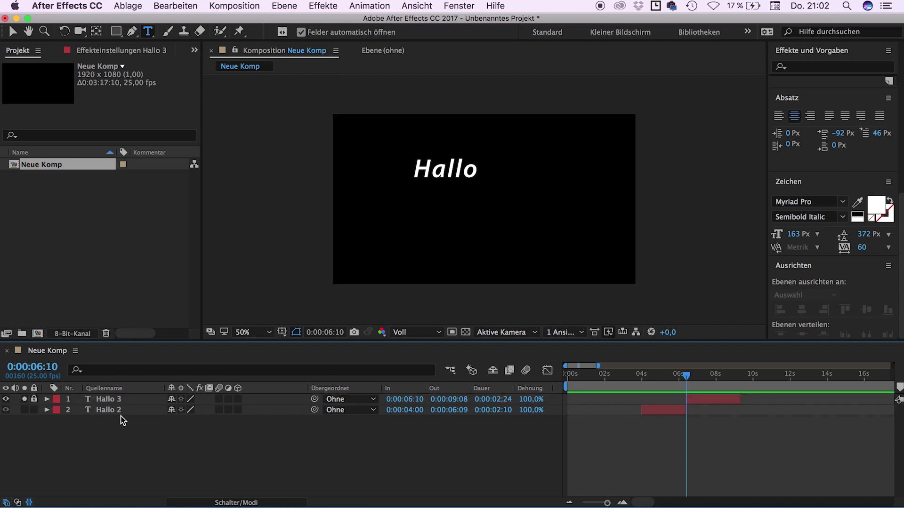
key(comma)
key(comma)
key(comma)
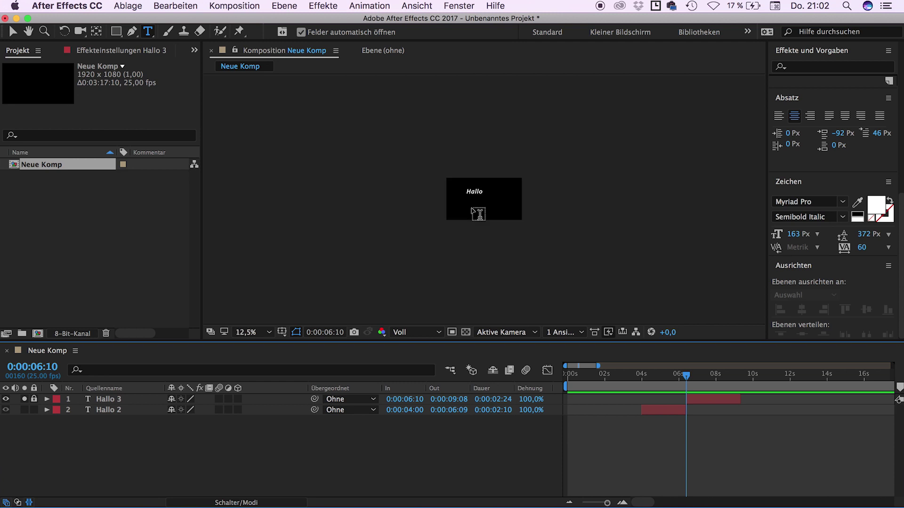
key(period)
key(period)
key(period)
key(comma)
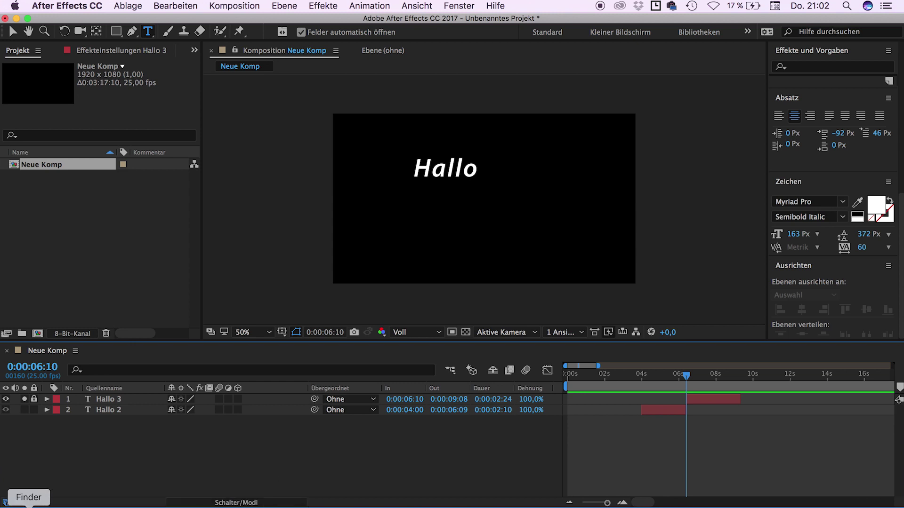
Drag MVI_3897.mp4 from the Finder's After Effects Tutorial folder into the Project panel
click(36, 506)
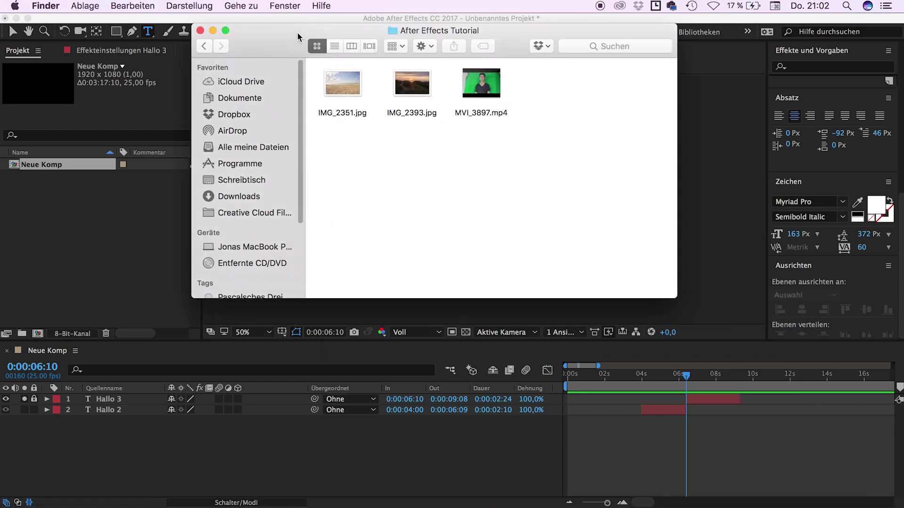
drag(299, 34, 321, 34)
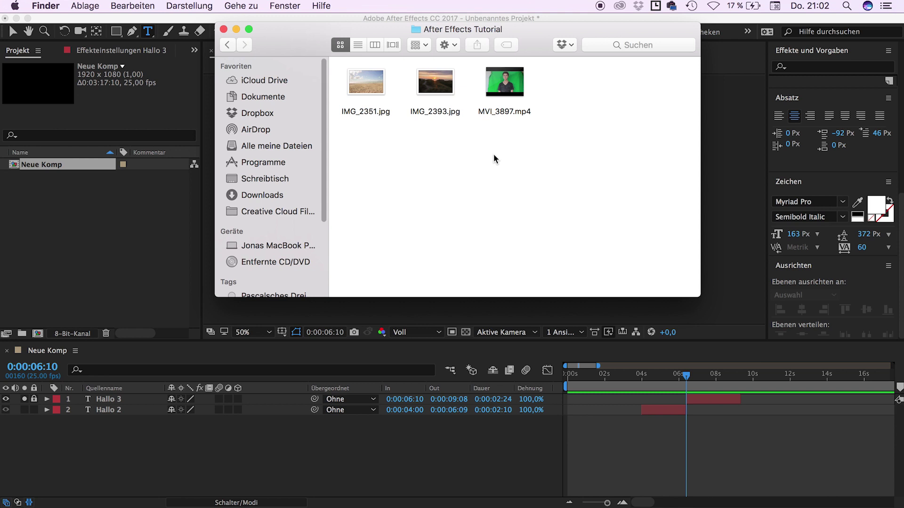
mouse_move(520, 88)
drag(515, 94, 139, 216)
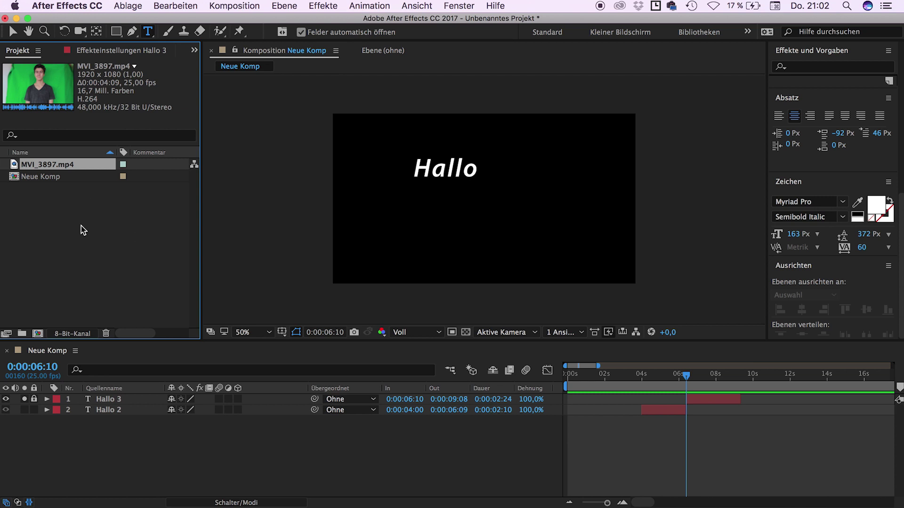
Make an MVI_3897 composition from the MVI_3897.mp4 footage and deselect its layer
click(38, 335)
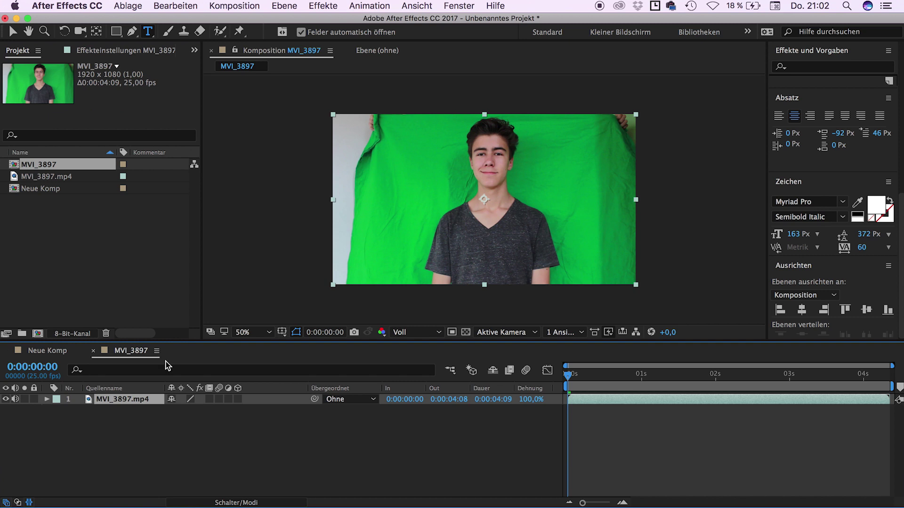
click(427, 436)
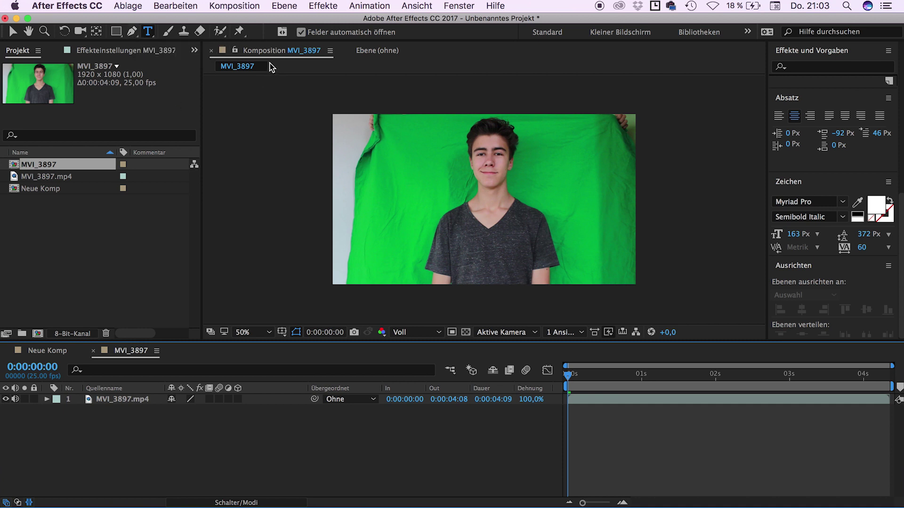
Create a new bright red solid layer via Ebene > Neu > Farbfläche
click(291, 7)
mouse_move(293, 21)
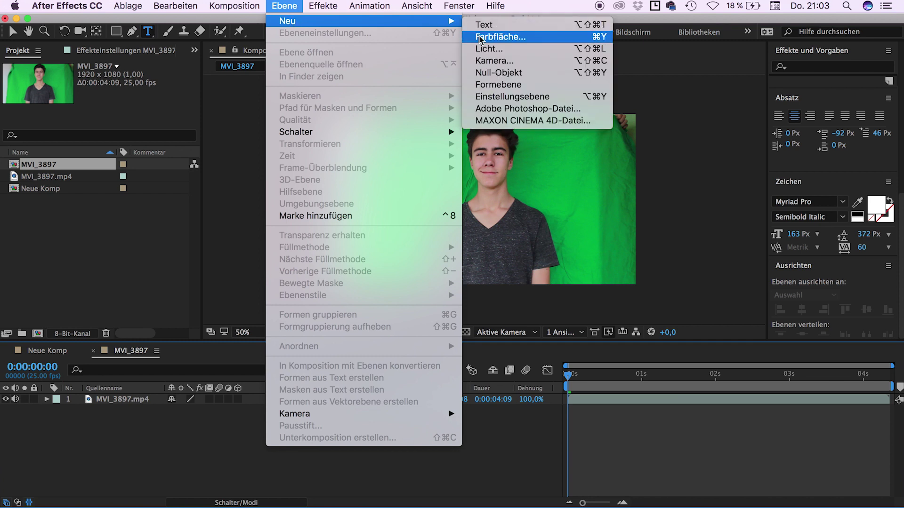
click(481, 38)
drag(277, 75, 591, 50)
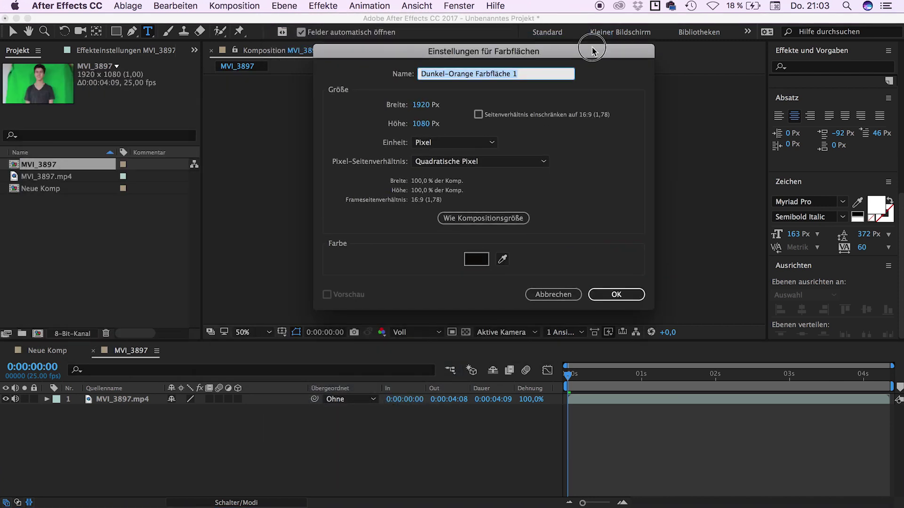
click(481, 261)
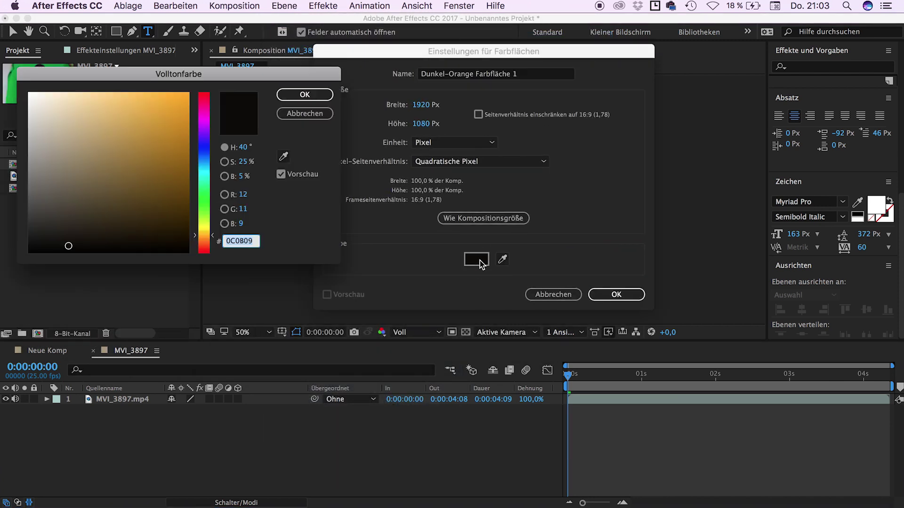
click(204, 251)
click(189, 124)
click(305, 95)
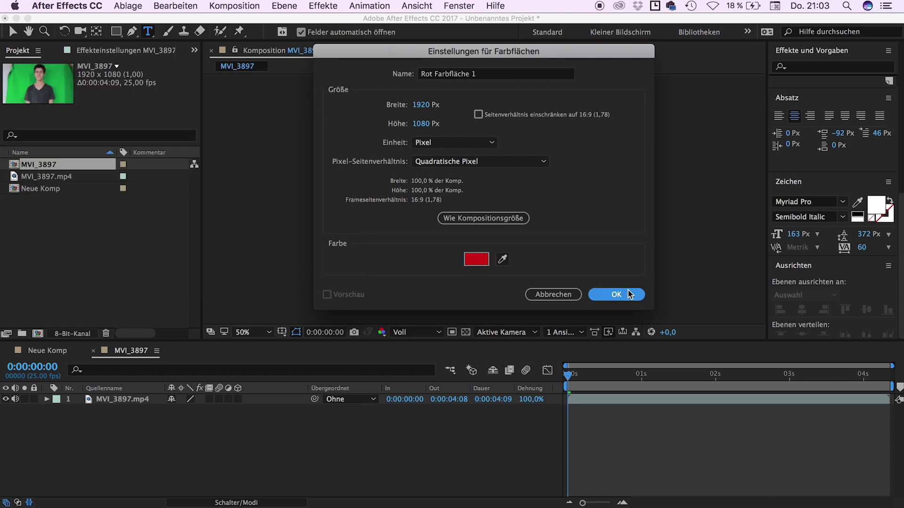
click(619, 294)
Move the red solid Rot Farbfläche 1 below MVI_3897.mp4 in the timeline
click(142, 402)
drag(141, 402, 170, 433)
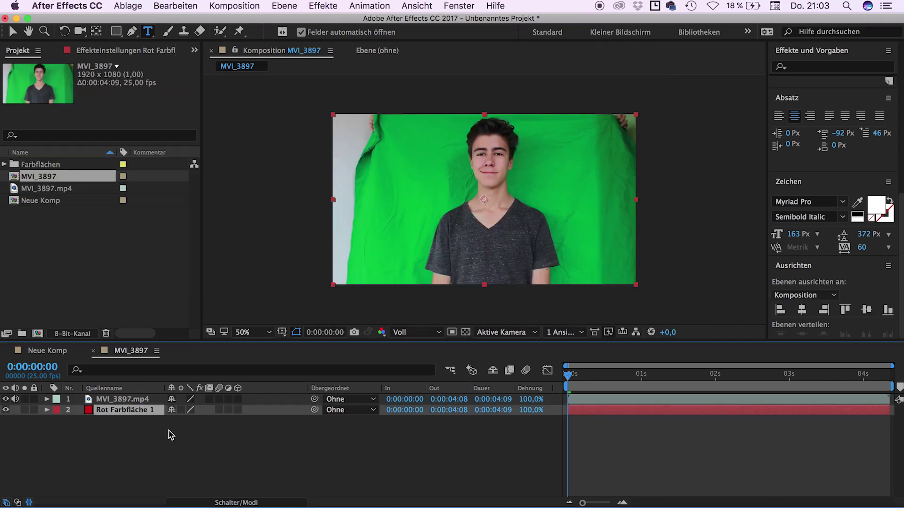
click(262, 425)
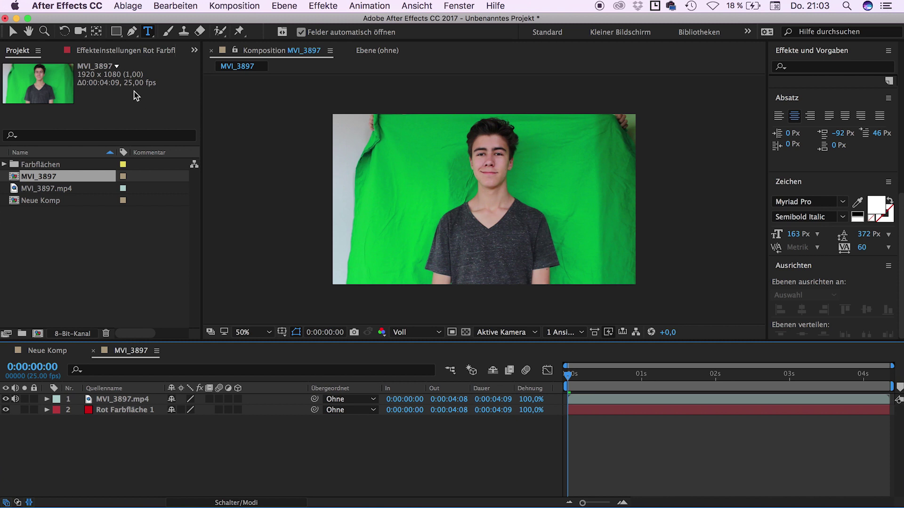
With the Pen tool on MVI_3897.mp4, place the first mask point along the green screen's left edge
click(131, 32)
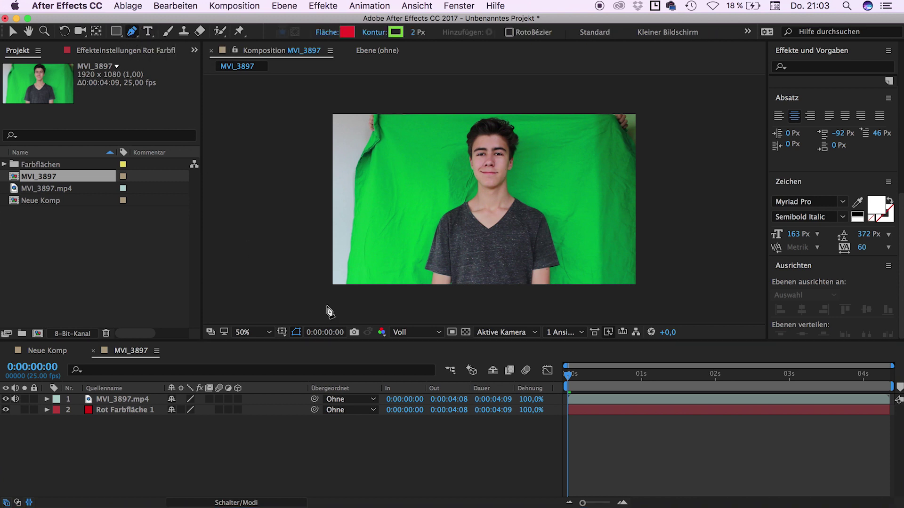
click(133, 400)
click(357, 294)
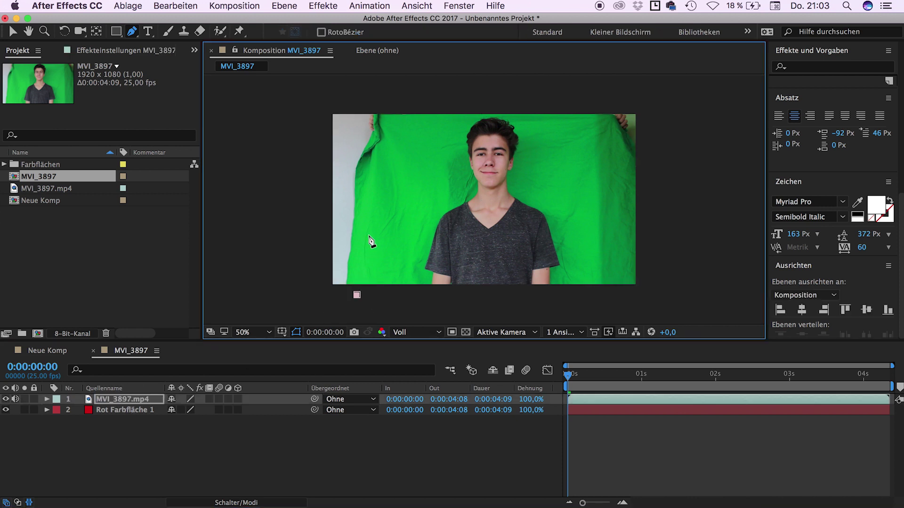
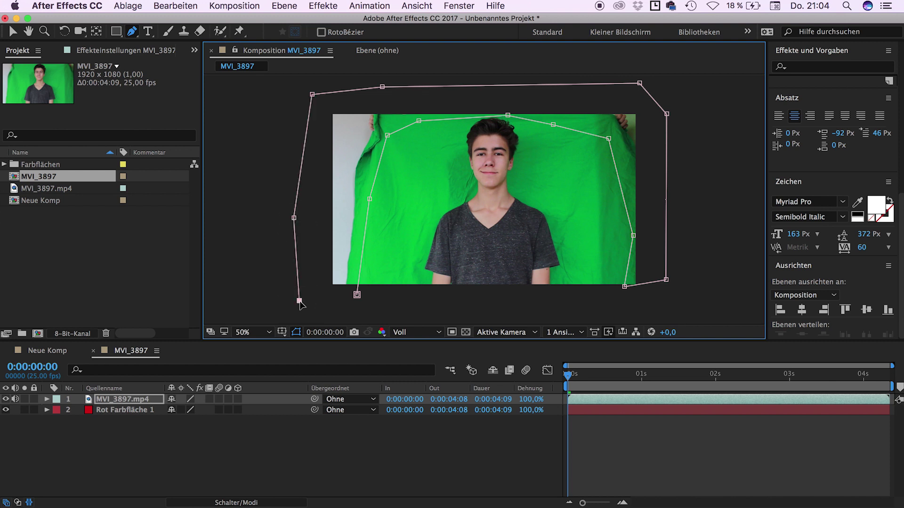
Close the mask around the green screen and switch Mask 1's mode from Addiere to Subtrahieren
click(357, 294)
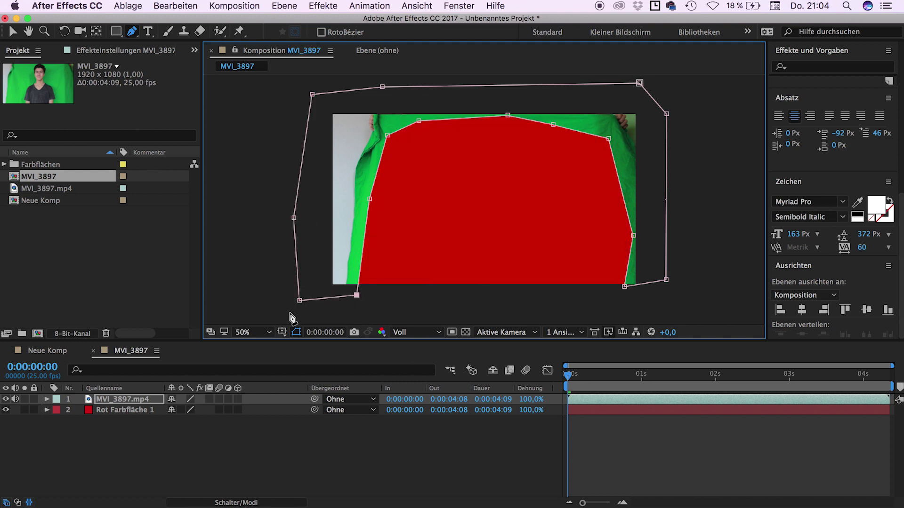
click(134, 401)
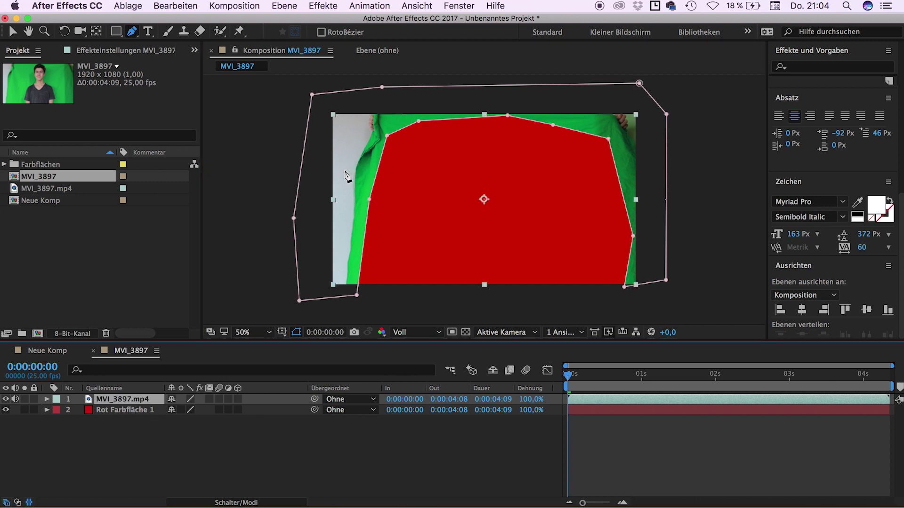
key(v)
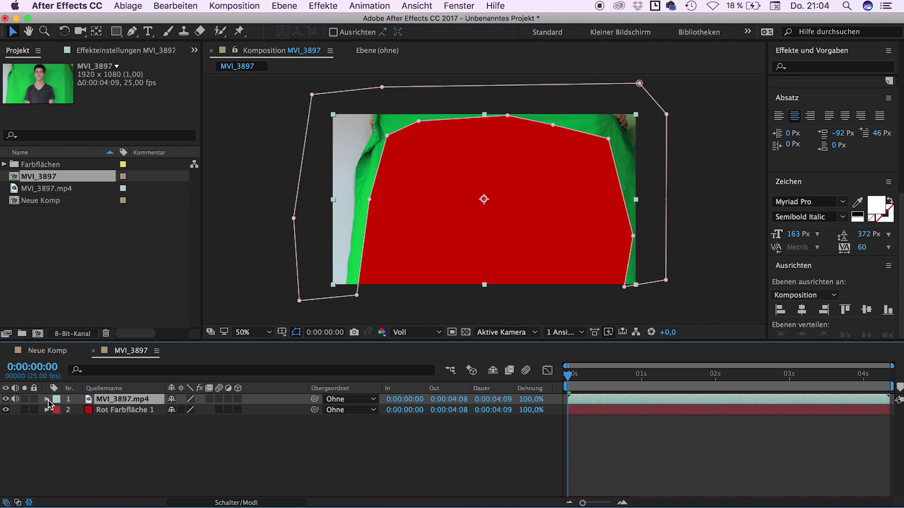
key(m)
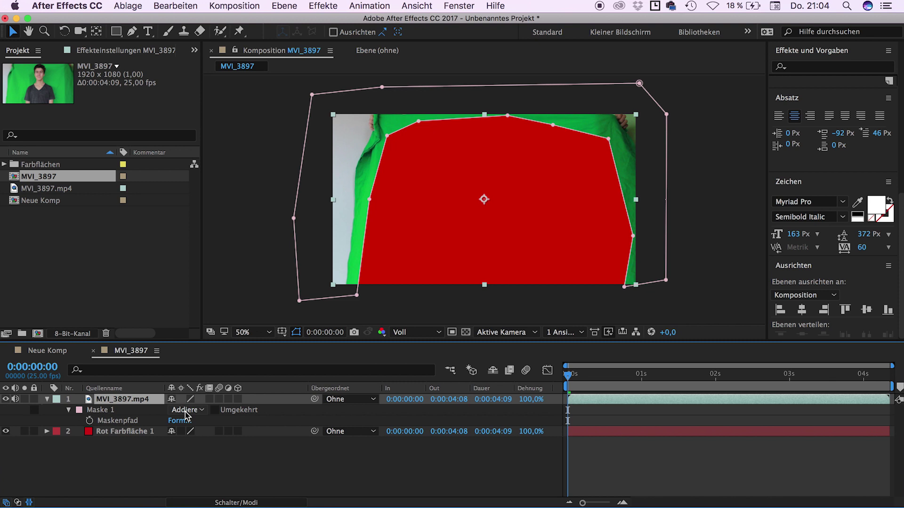
click(186, 415)
click(200, 448)
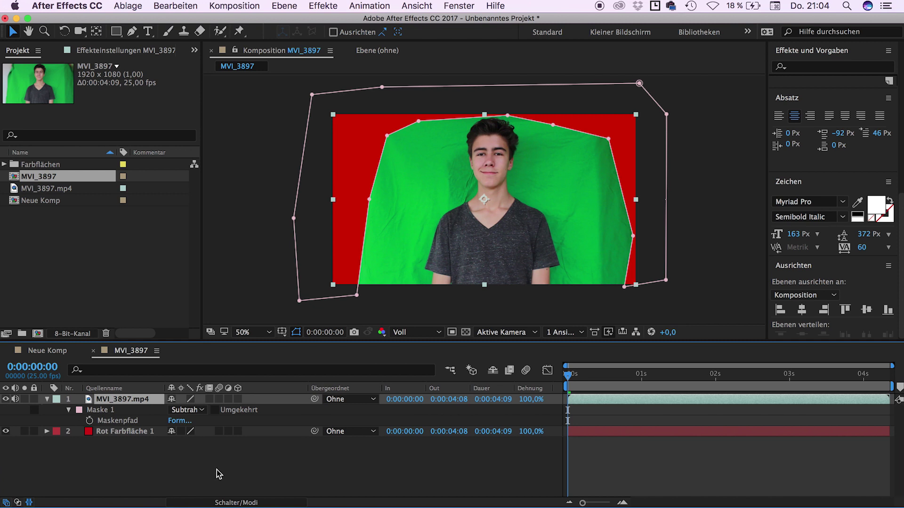
click(221, 461)
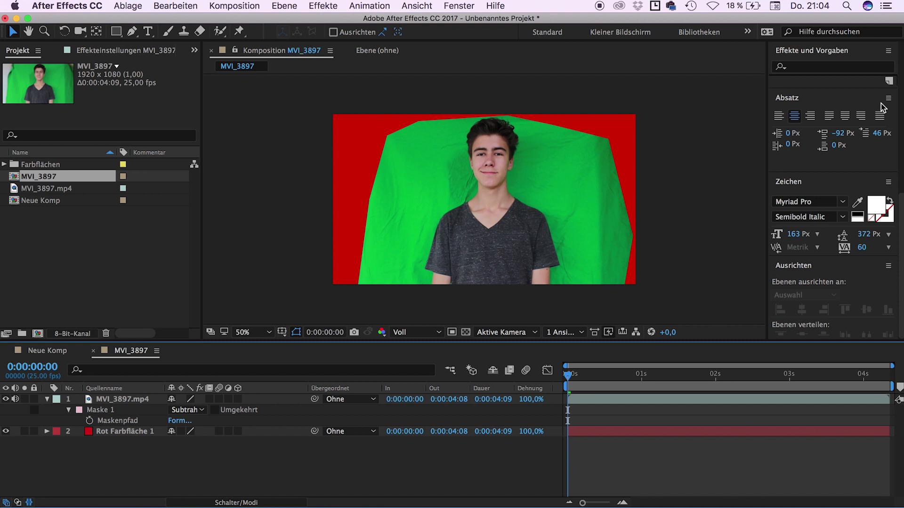
Search 'keylight' in Effekte und Vorgaben and drop Keylight (1.2) onto the MVI_3897.mp4 layer
scroll(864, 183, up, 5)
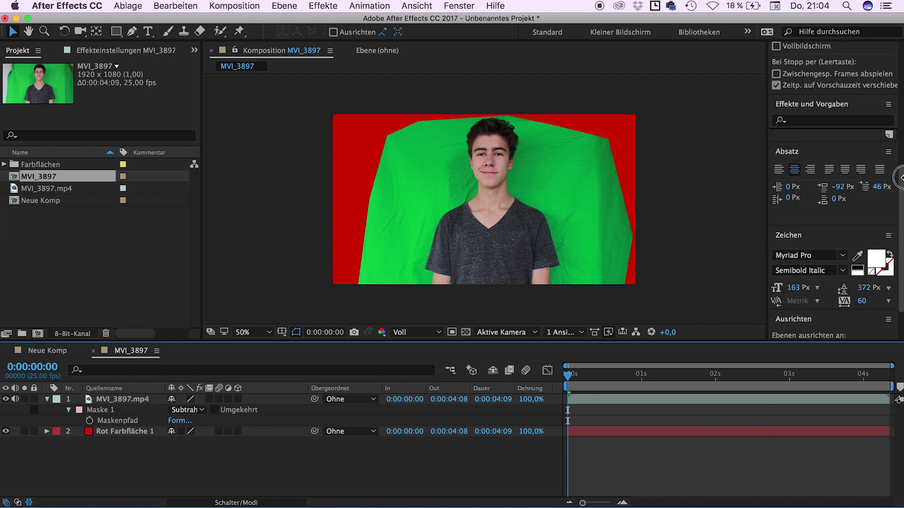
click(862, 189)
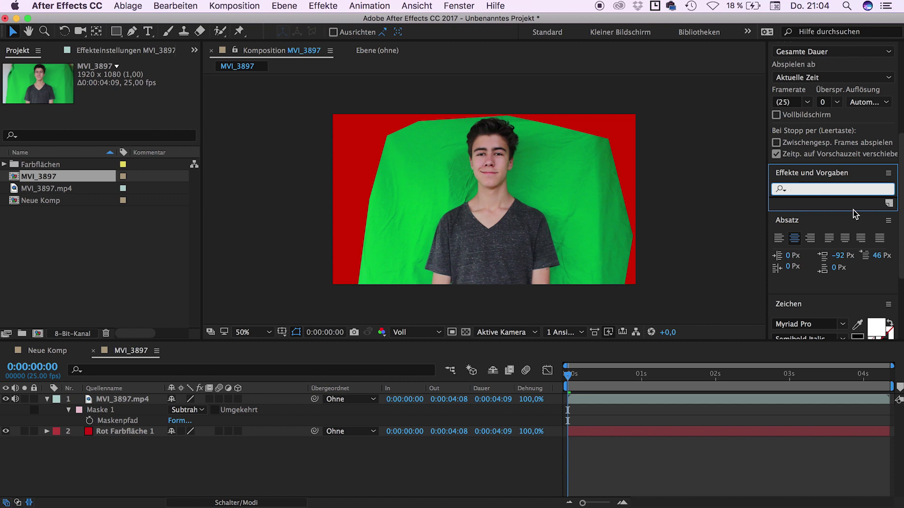
text(keyligh)
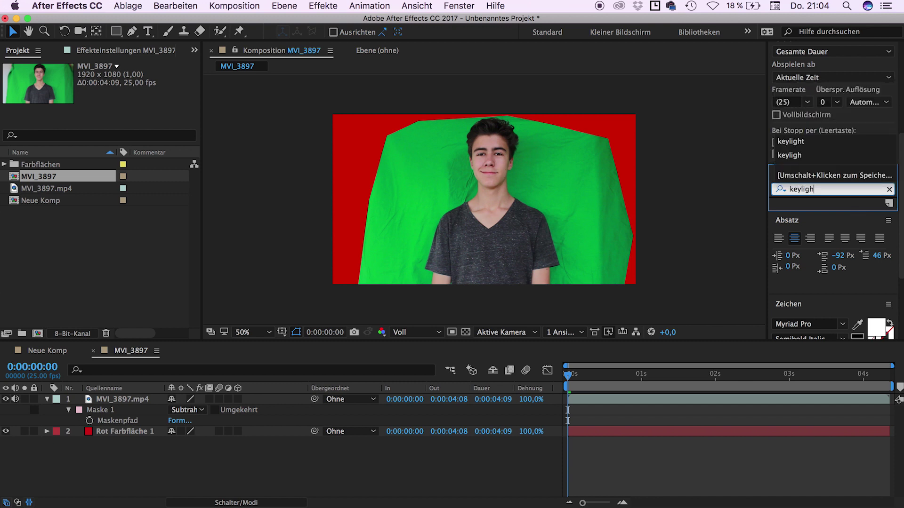
text(t)
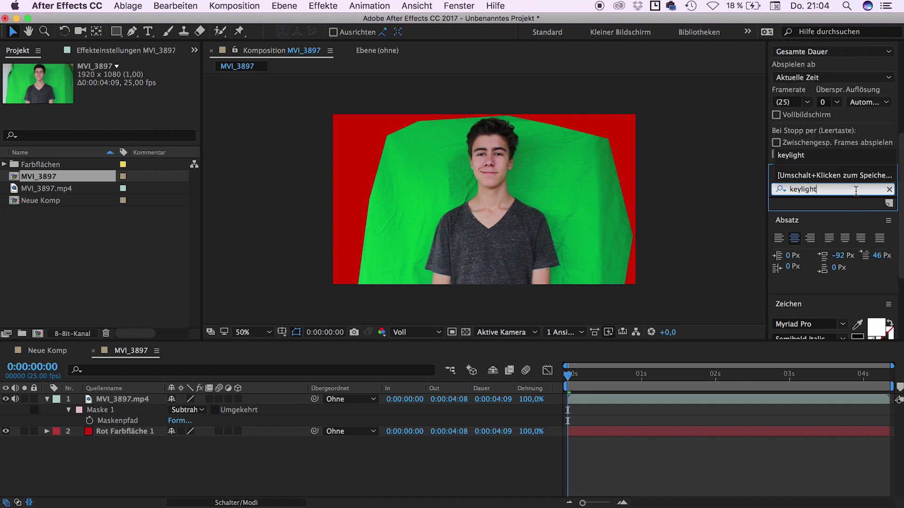
click(456, 6)
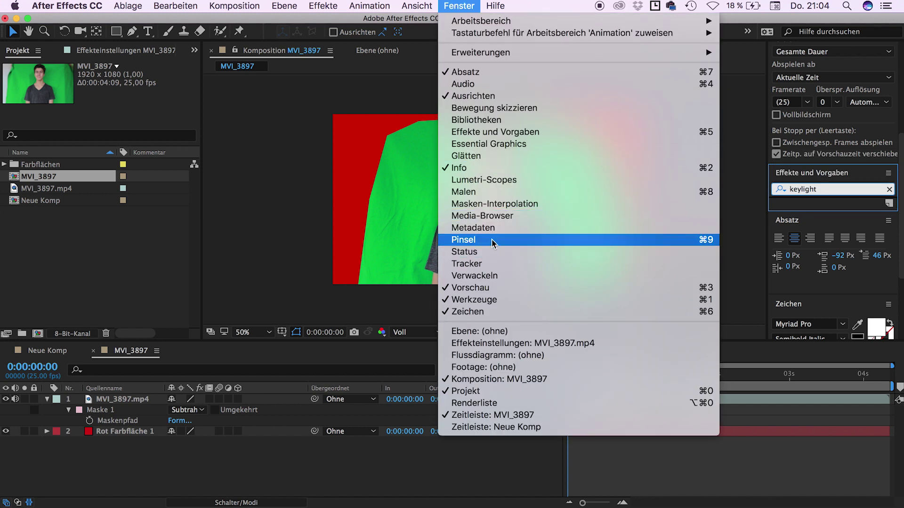
click(518, 132)
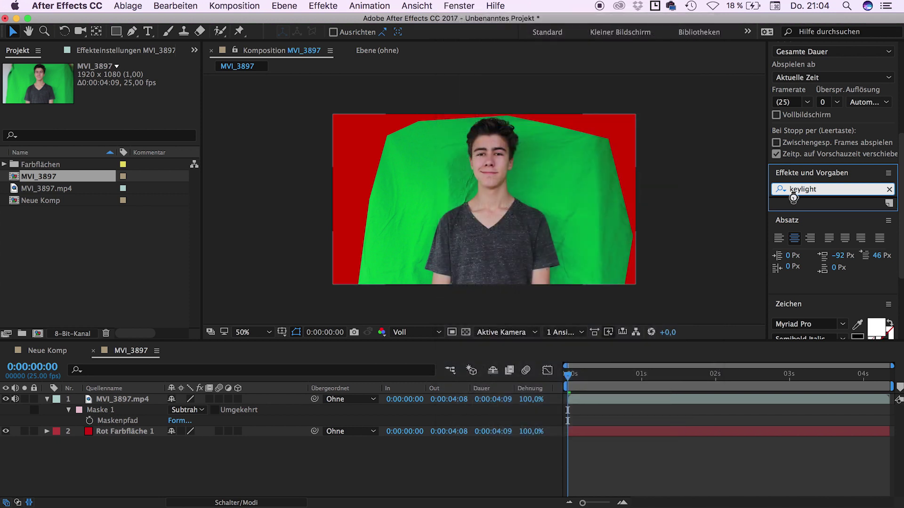
drag(824, 245, 120, 400)
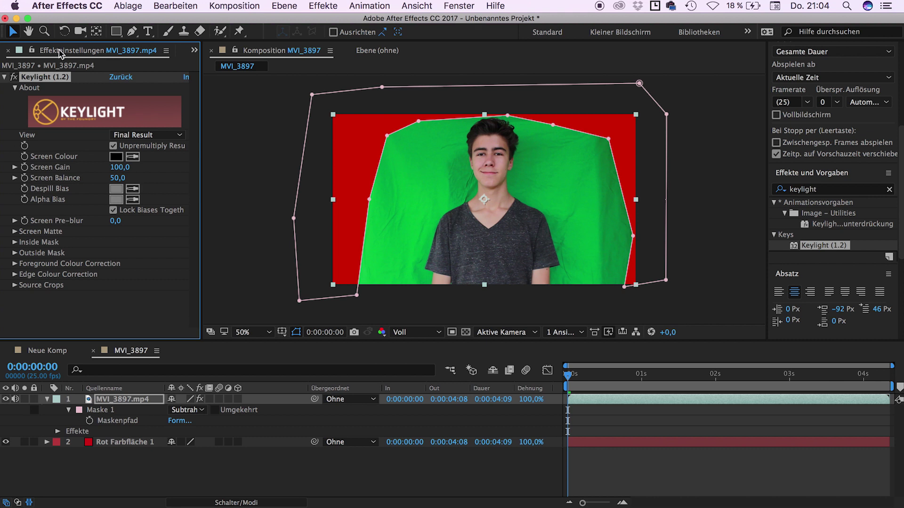
Sample the green background as Keylight's Screen Colour and raise Screen Gain to 138
click(132, 158)
click(439, 168)
mouse_move(117, 167)
mouse_down()
mouse_move(135, 169)
mouse_move(126, 172)
mouse_up()
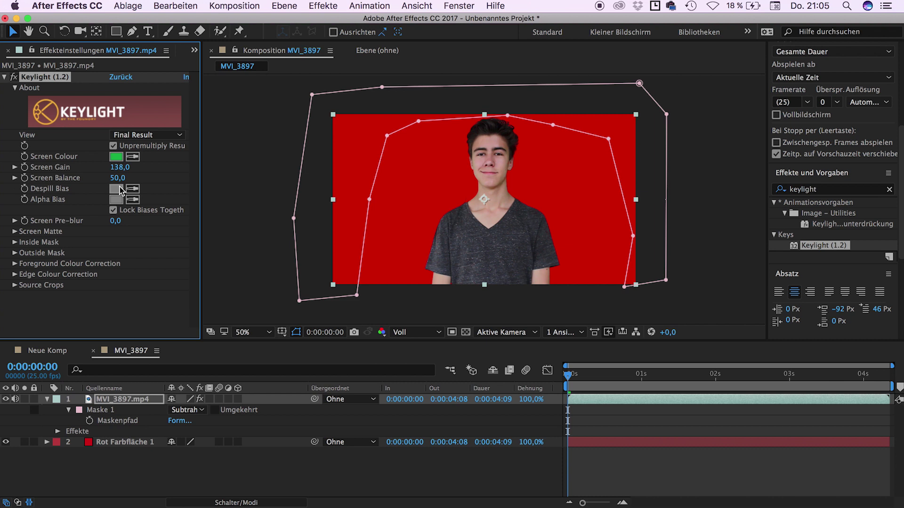
Lower Clip White to 64 while viewing the Combined Matte, then return to Final Result
click(142, 137)
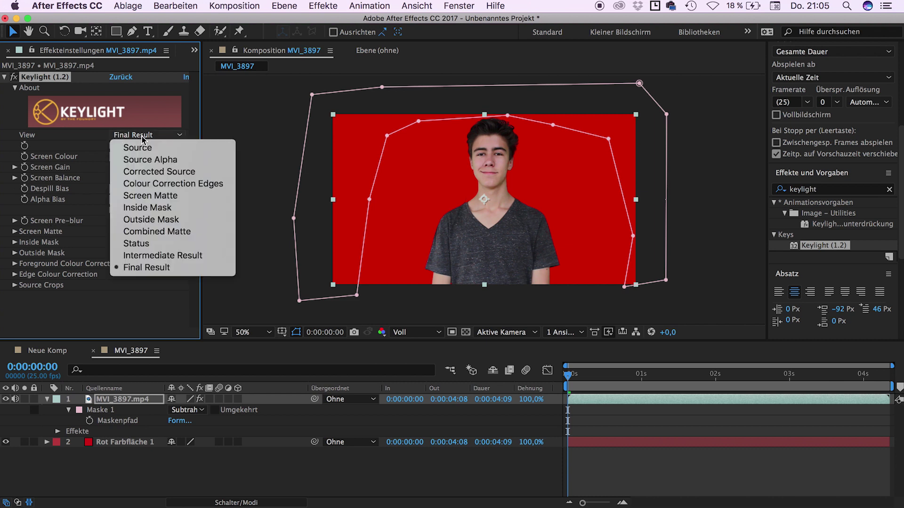
click(168, 234)
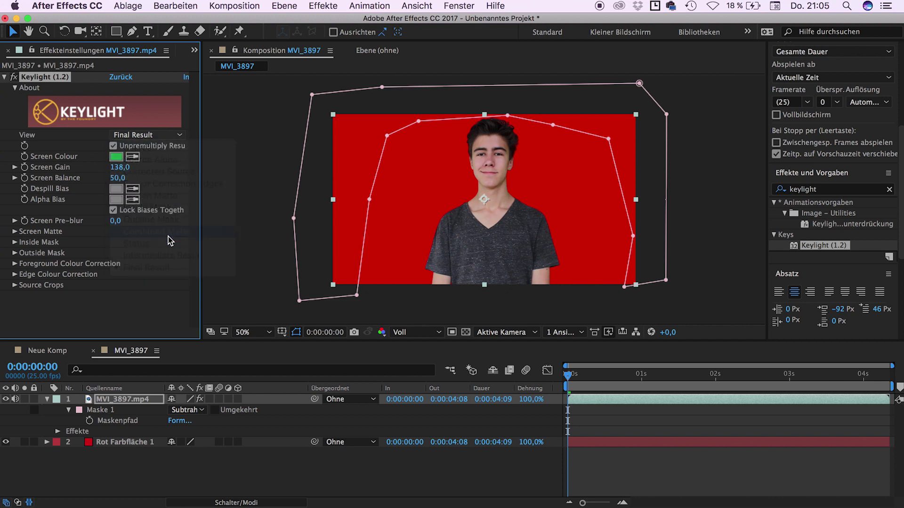
click(14, 232)
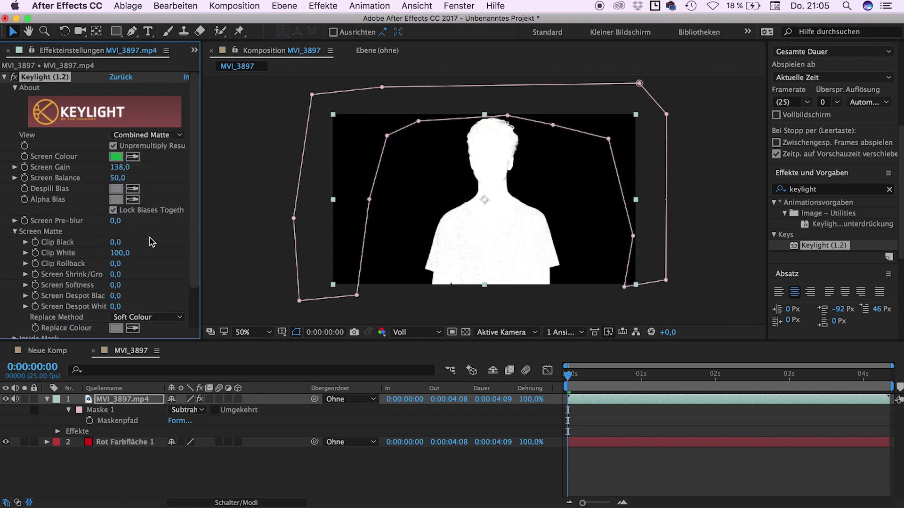
drag(197, 230, 198, 271)
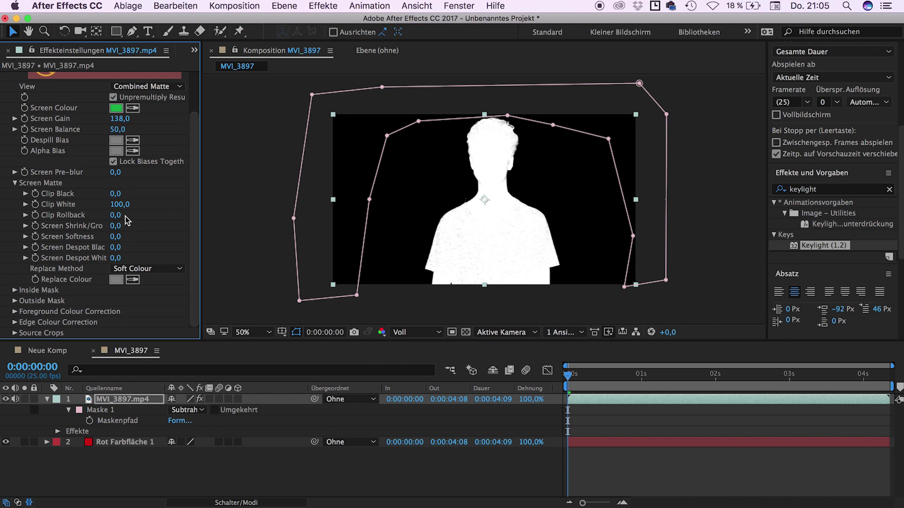
drag(117, 200, 99, 210)
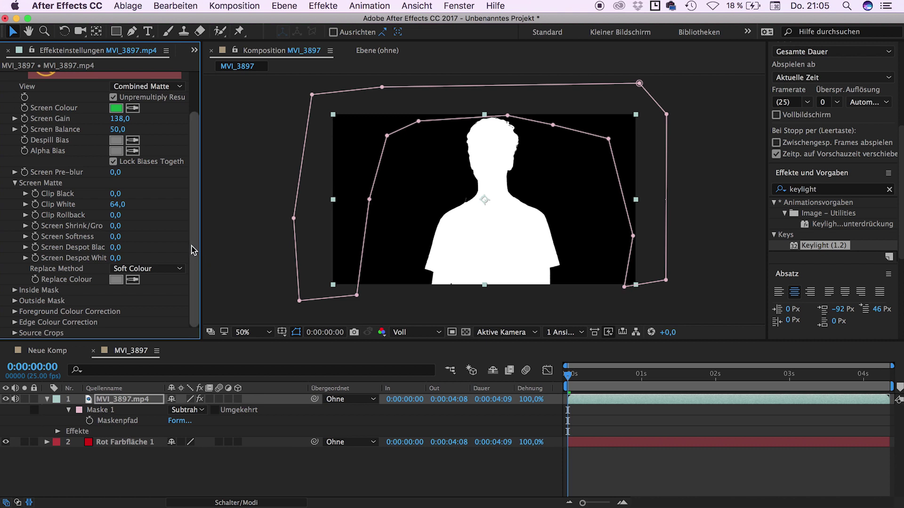
click(136, 87)
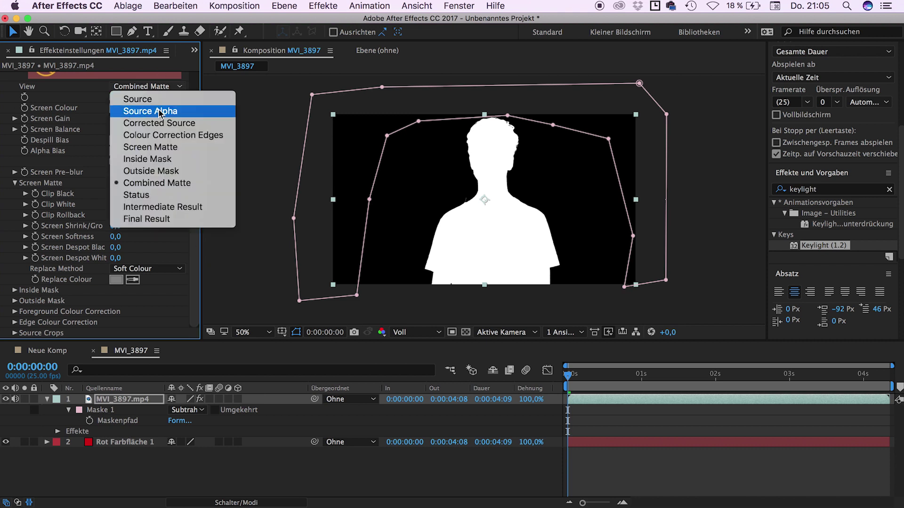
click(163, 222)
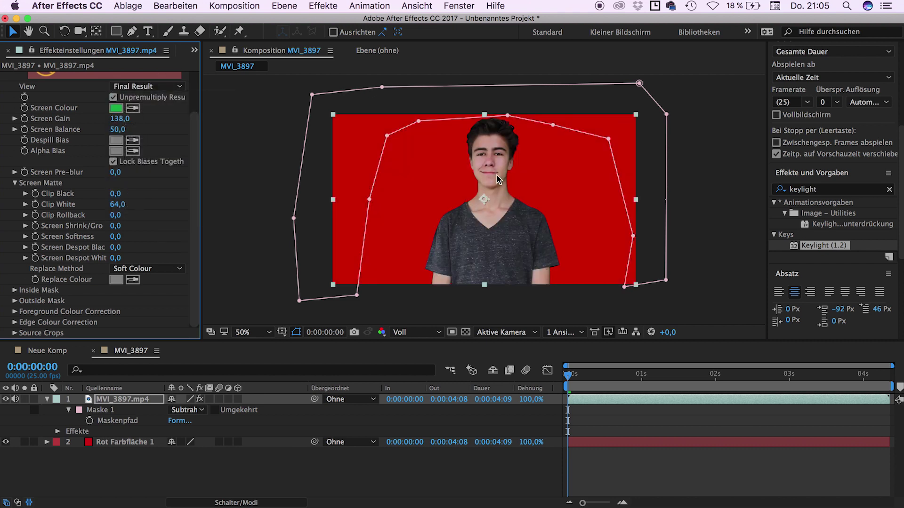
Inspect the key's edges up close, then set Keylight's Replace Method to Hard Colour
key(comma)
key(period)
key(period)
key(period)
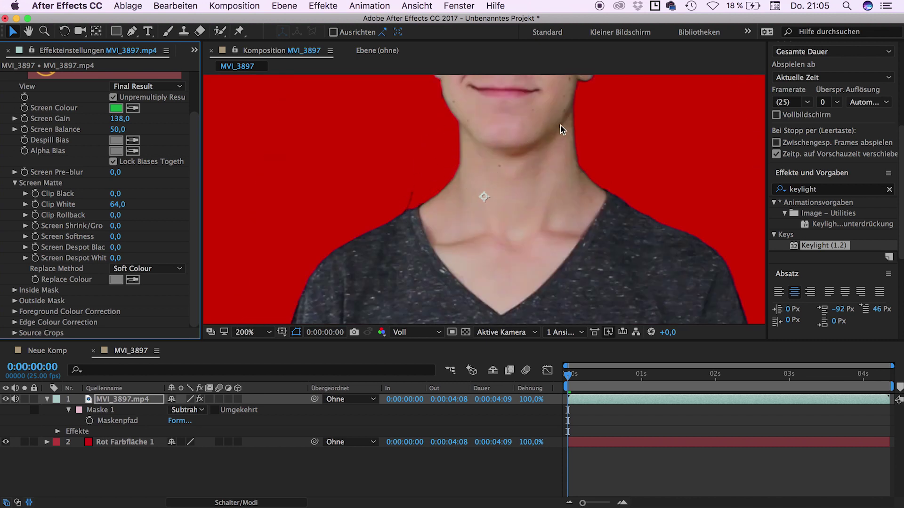
scroll(587, 154, up, 5)
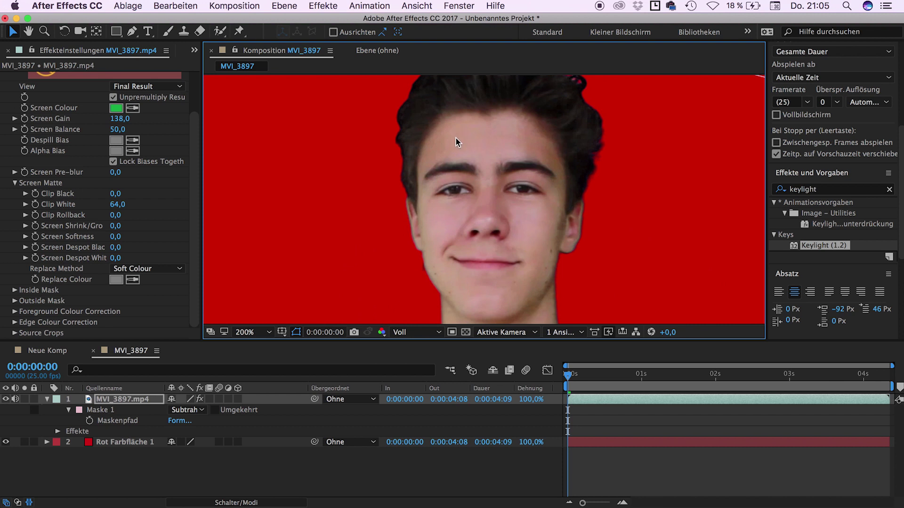
key(comma)
key(comma)
key(comma)
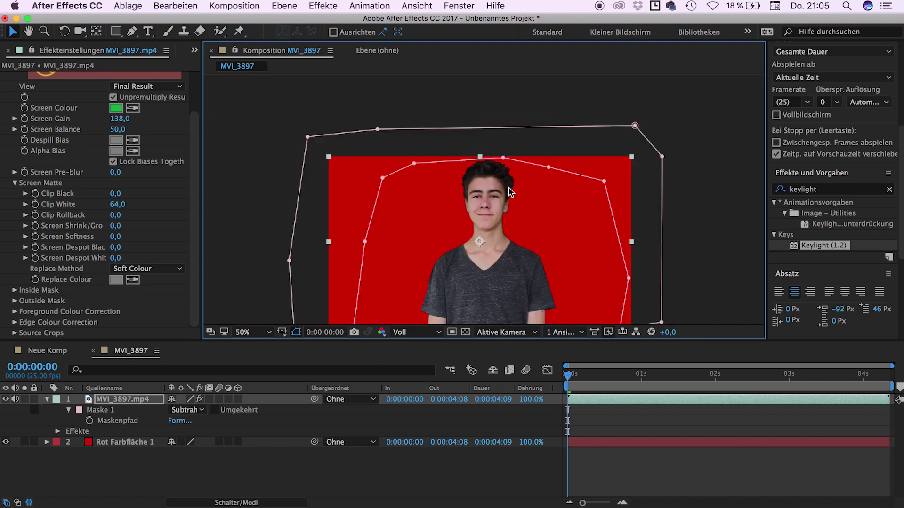
key(comma)
key(period)
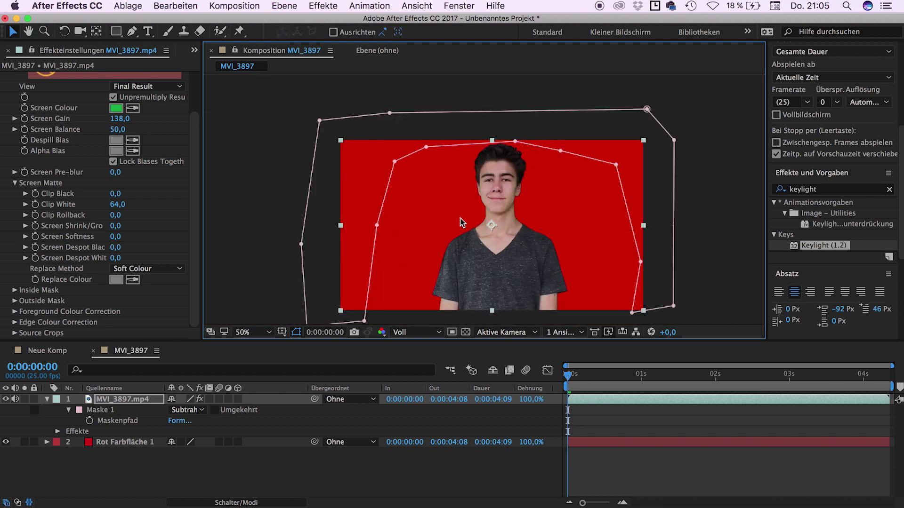
click(145, 268)
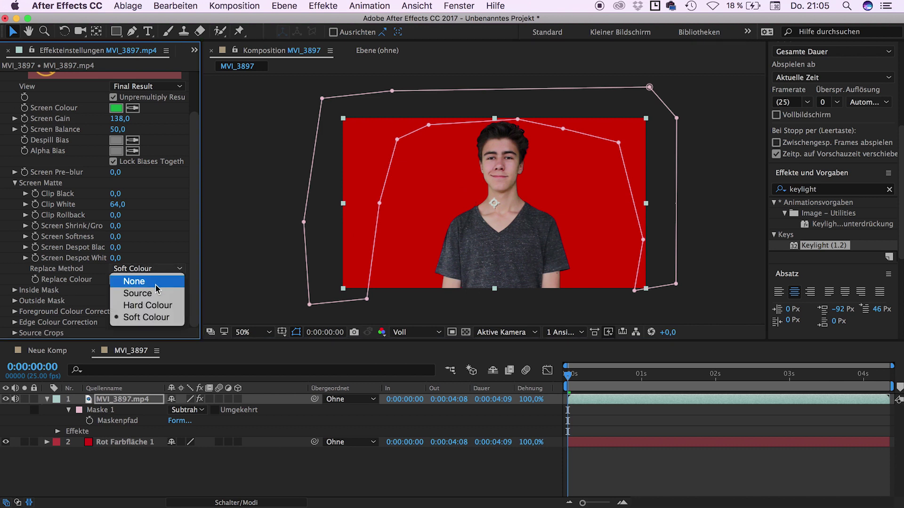
click(158, 306)
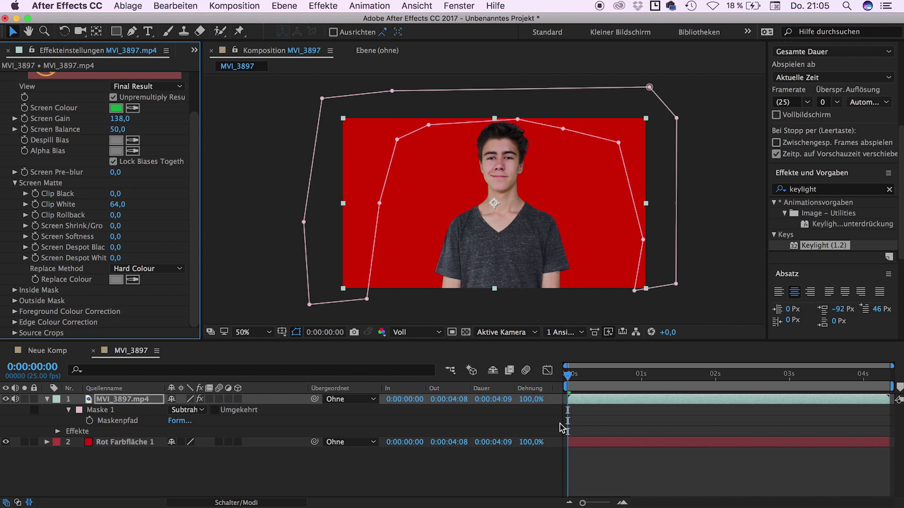
Scrub through the clip to check the key, then delete the red solid layer
click(576, 377)
drag(576, 376, 614, 379)
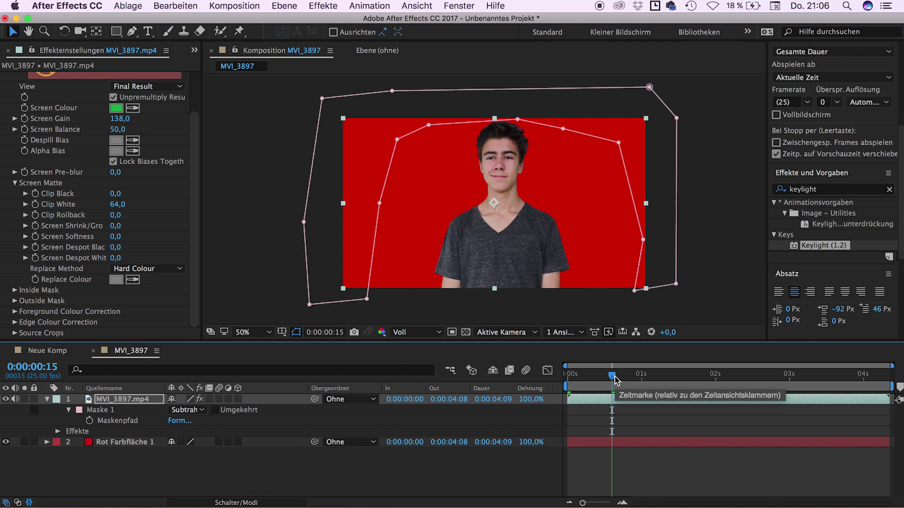
drag(615, 379, 568, 376)
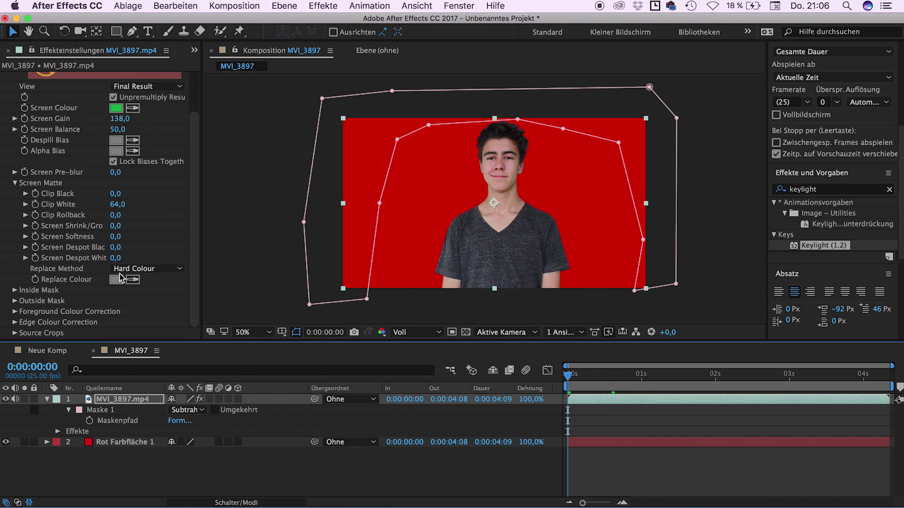
click(134, 442)
key(Delete)
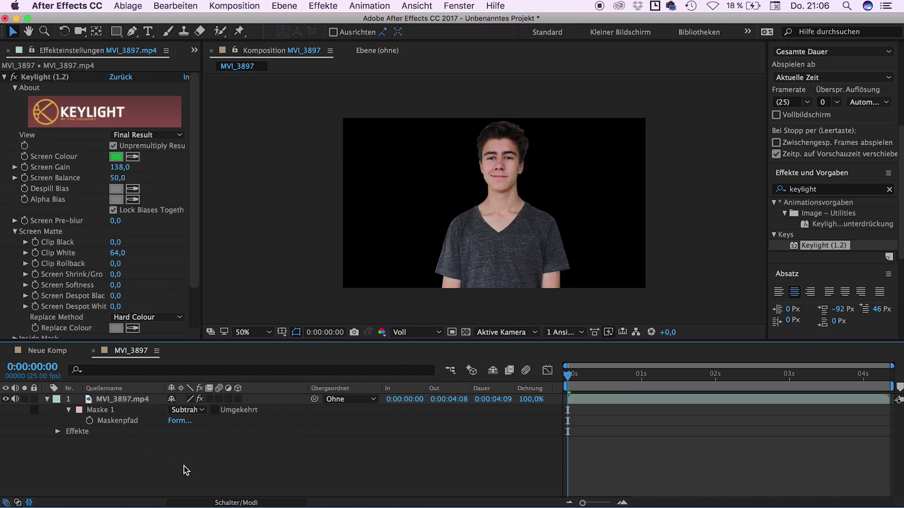
Drag IMG_2351.jpg from the After Effects Tutorial folder into the After Effects timeline
click(38, 507)
drag(367, 84, 179, 434)
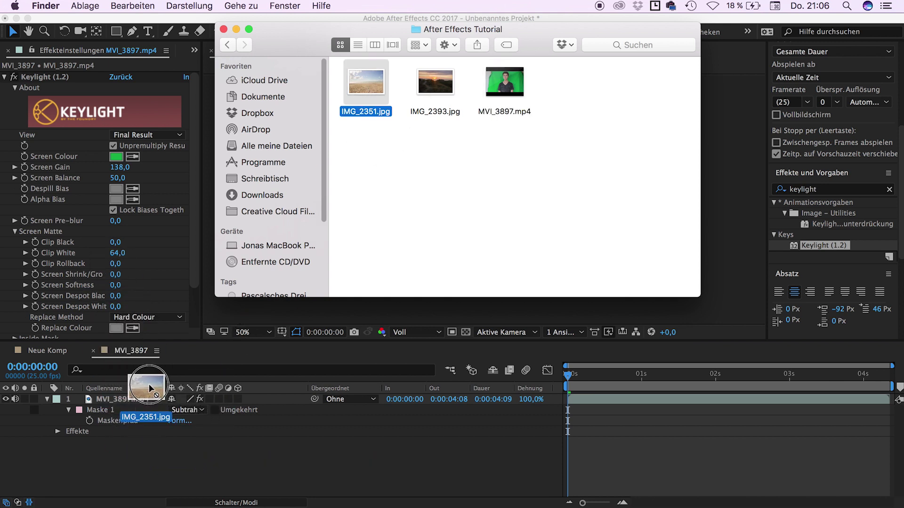
mouse_move(179, 434)
mouse_down()
mouse_move(4, 77)
mouse_move(4, 58)
mouse_move(125, 469)
mouse_up()
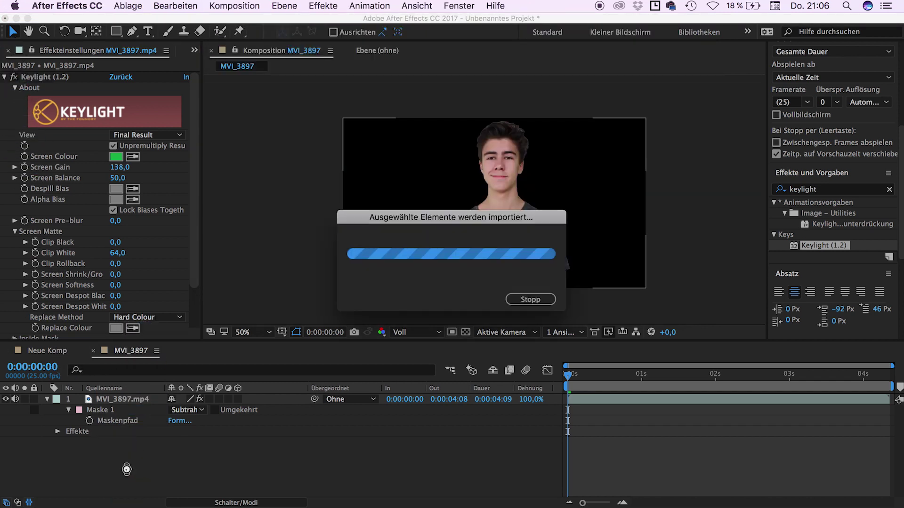
Move the IMG_2351.jpg layer beneath MVI_3897.mp4 as layer 2 and deselect it
drag(150, 399, 147, 453)
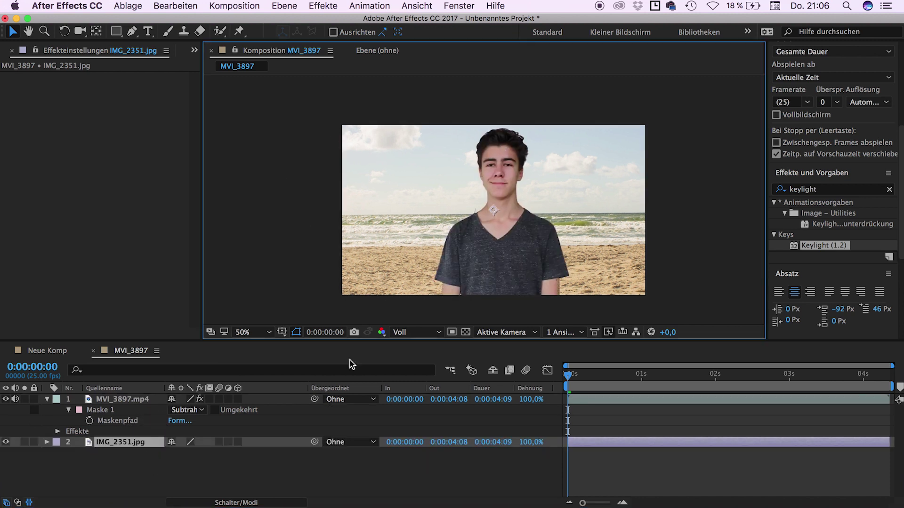
click(272, 471)
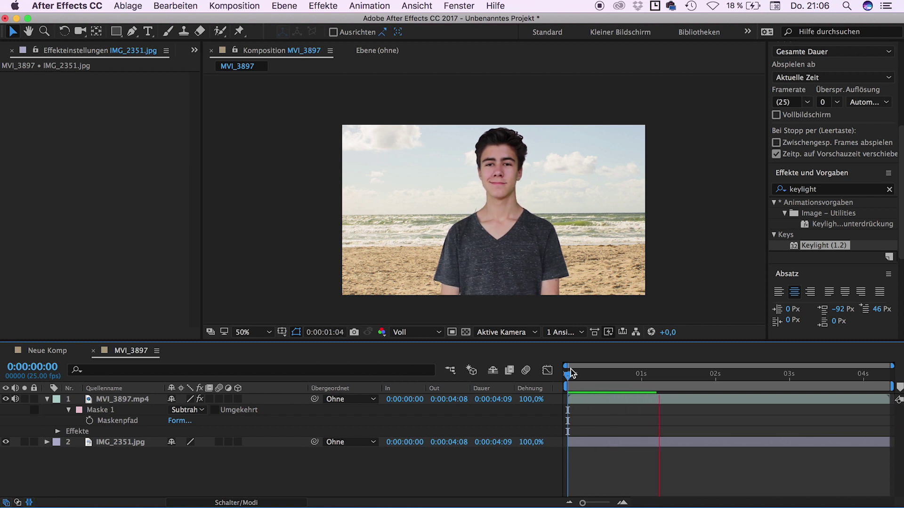
scroll(897, 165, up, 5)
scroll(898, 165, up, 2)
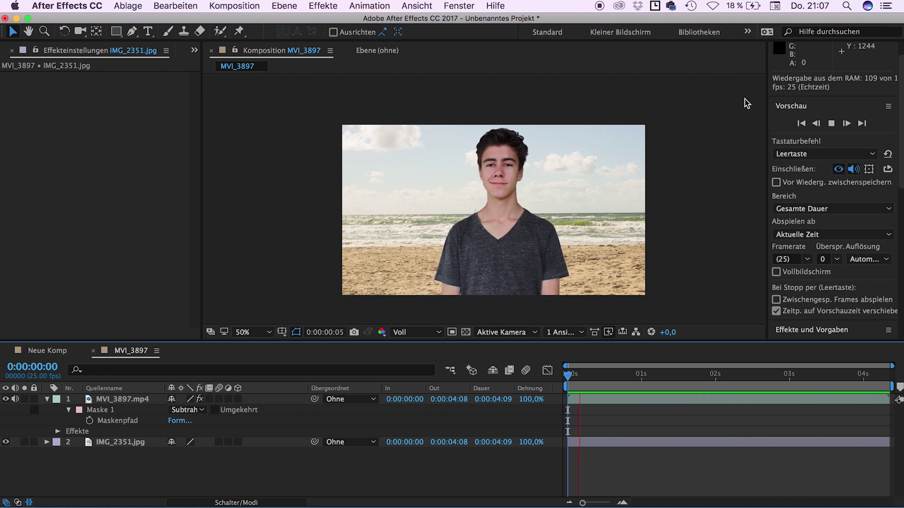
Switch the viewer resolution from Voll to Viertel and play back the keyed beach shot
key(space)
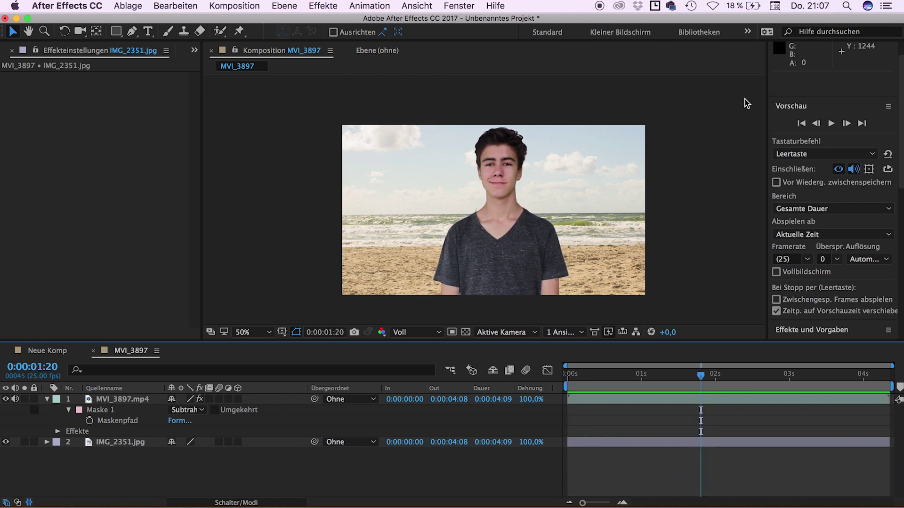
click(398, 332)
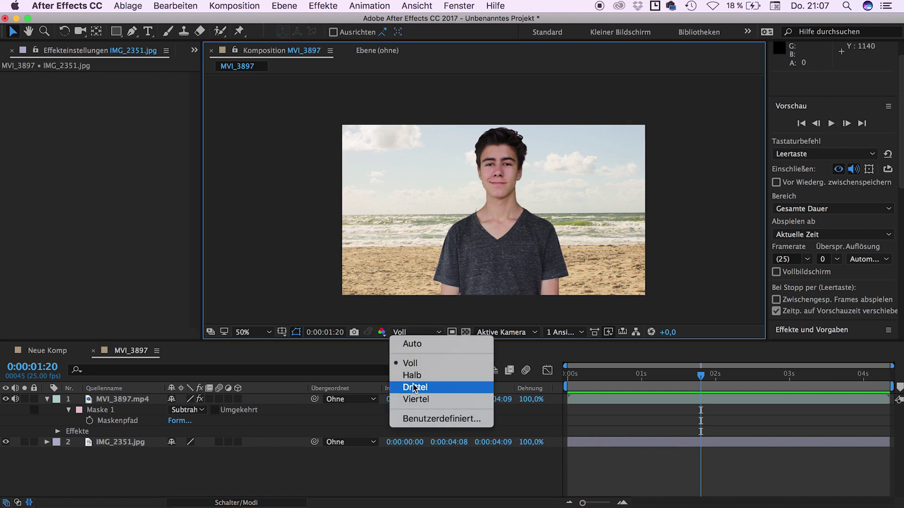
click(416, 399)
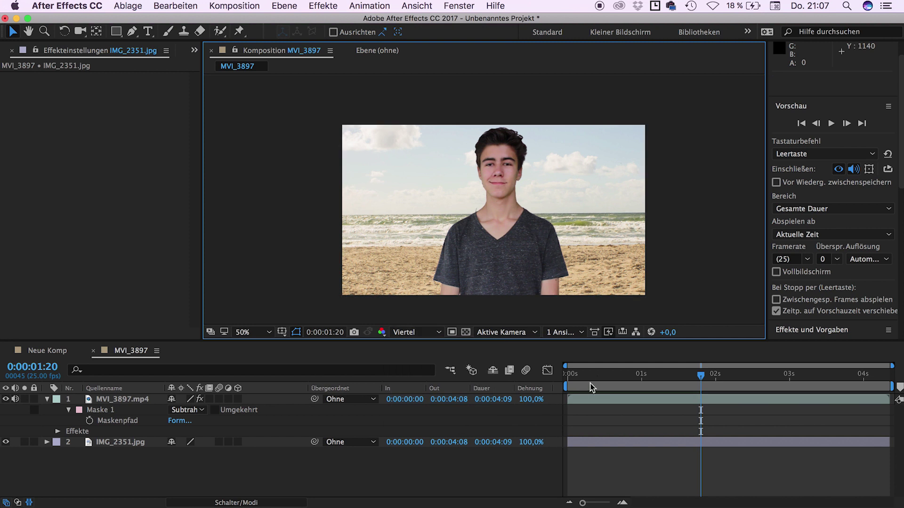
key(space)
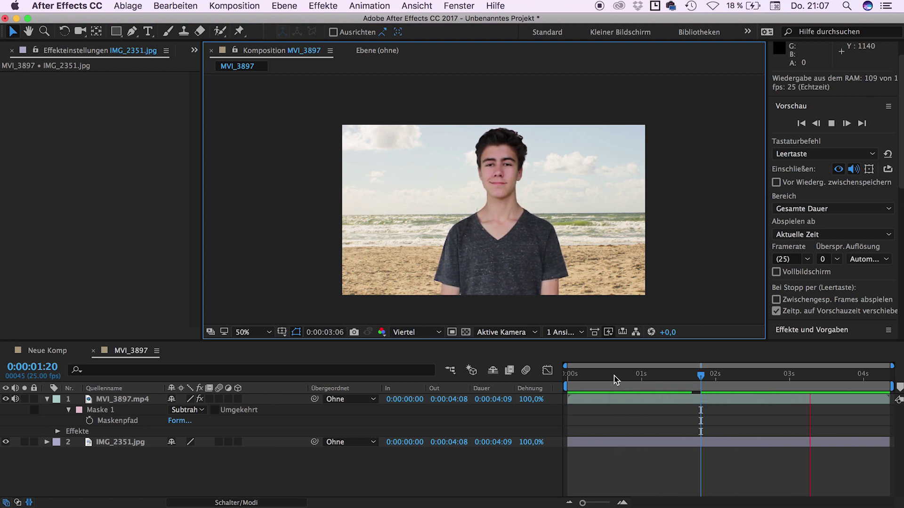
key(space)
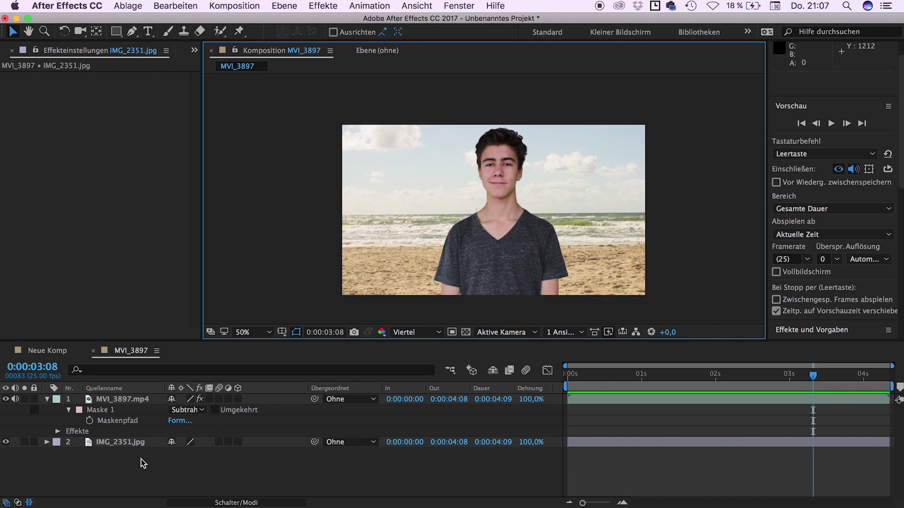
Select the clip and beach photo layers, pre-compose them as Unterkomp. 1, and open it
click(47, 400)
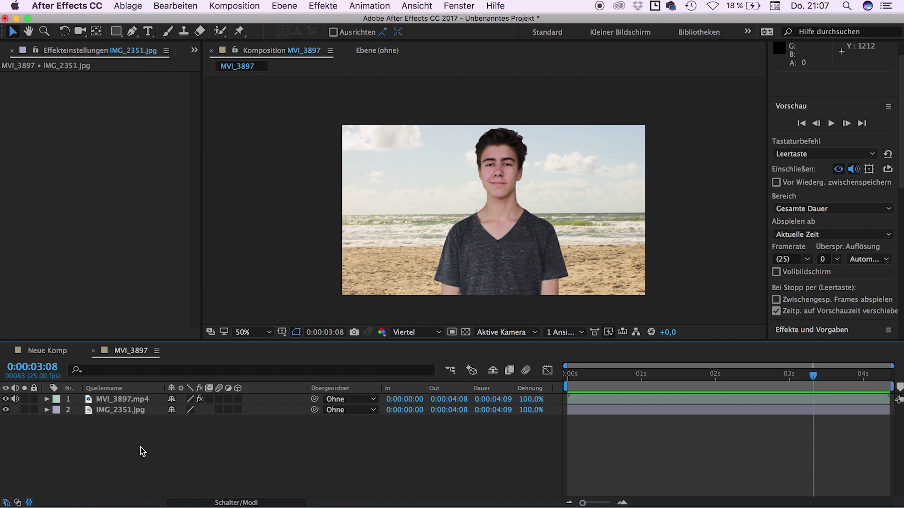
click(129, 415)
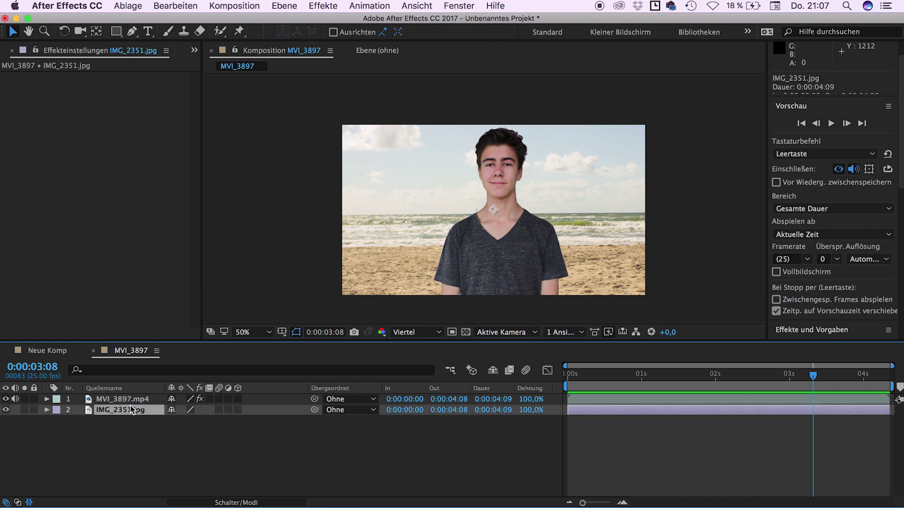
shift+click(132, 401)
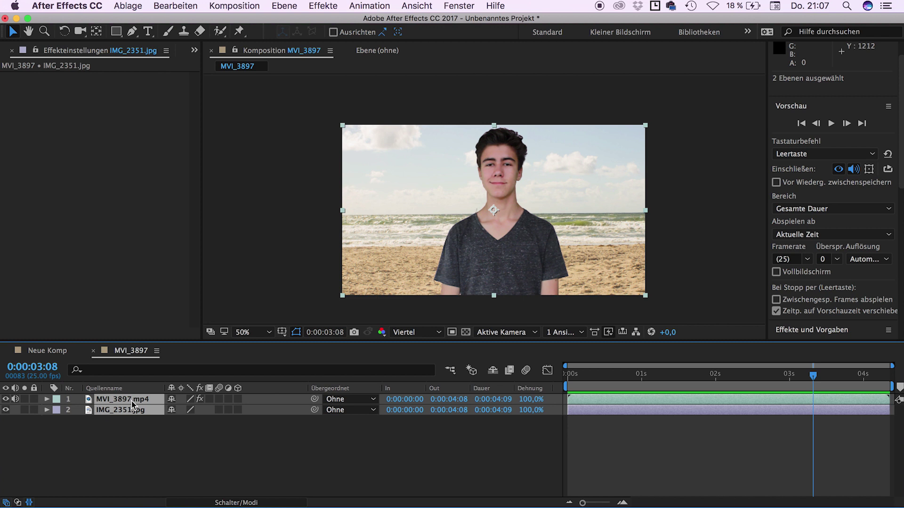
right_click(131, 401)
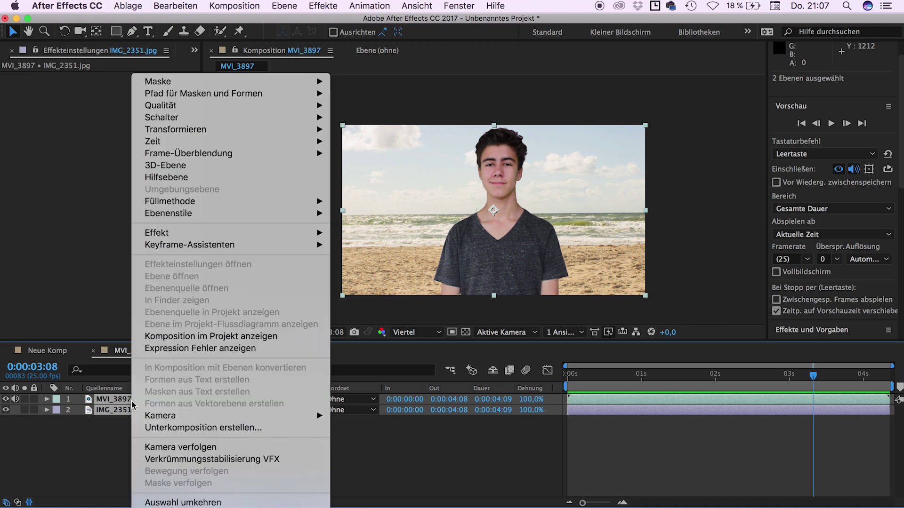
click(156, 428)
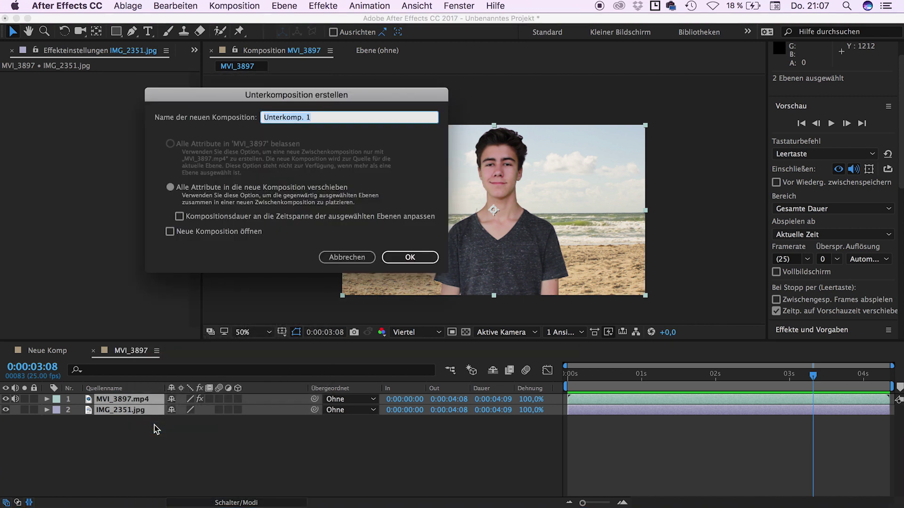
drag(320, 96, 313, 94)
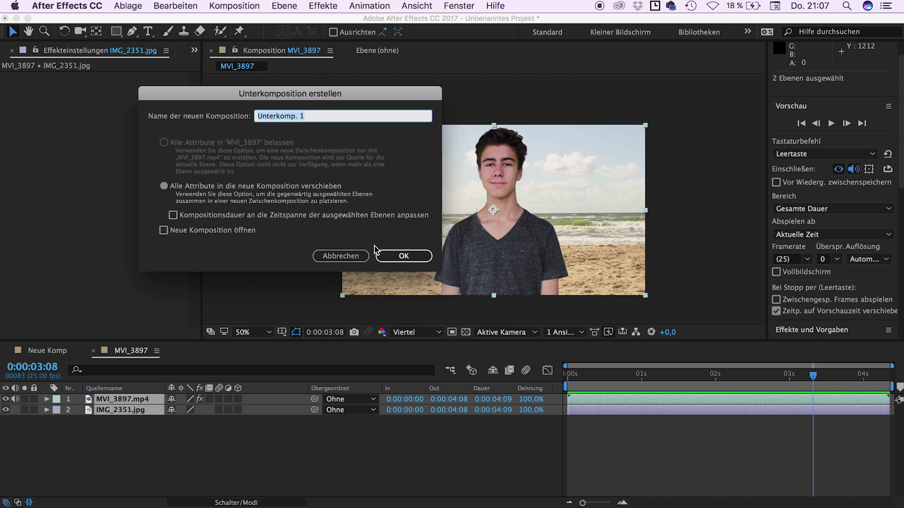
click(391, 260)
double_click(120, 401)
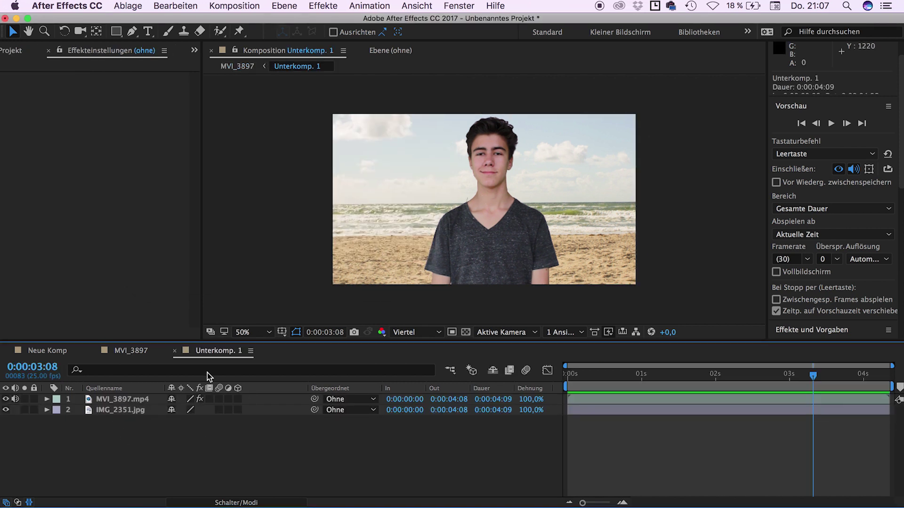
Go back to the MVI_3897 composition, which now holds only the Unterkomp. 1 layer
click(132, 351)
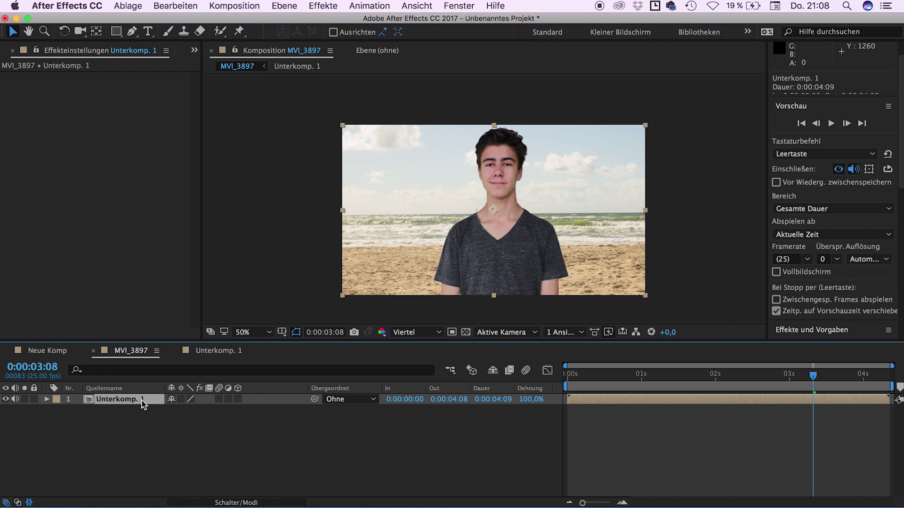
Add a wiggle(5,20) expression to Unterkomp. 1's Position
key(p)
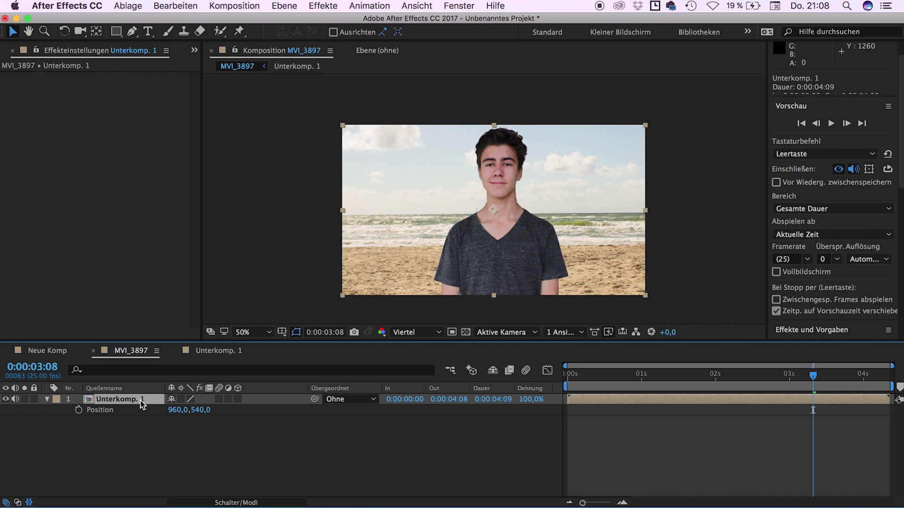
alt+click(79, 411)
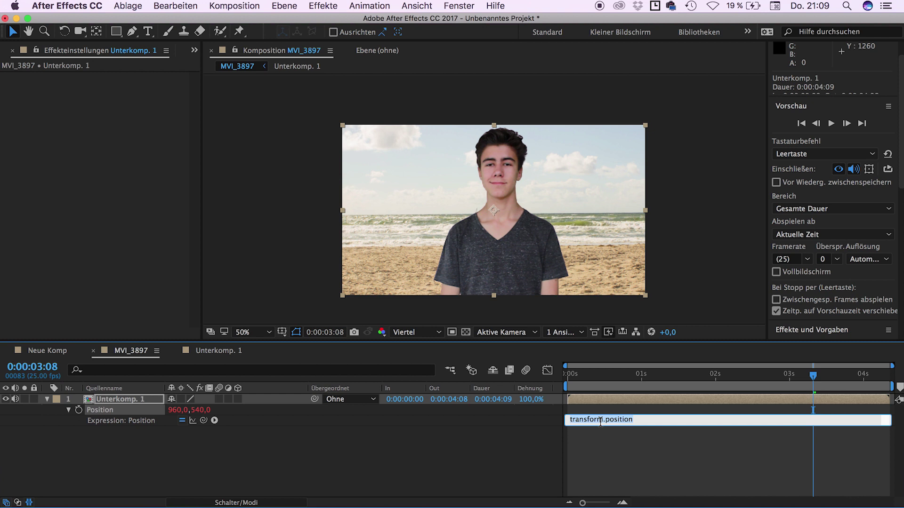
key(BackSpace)
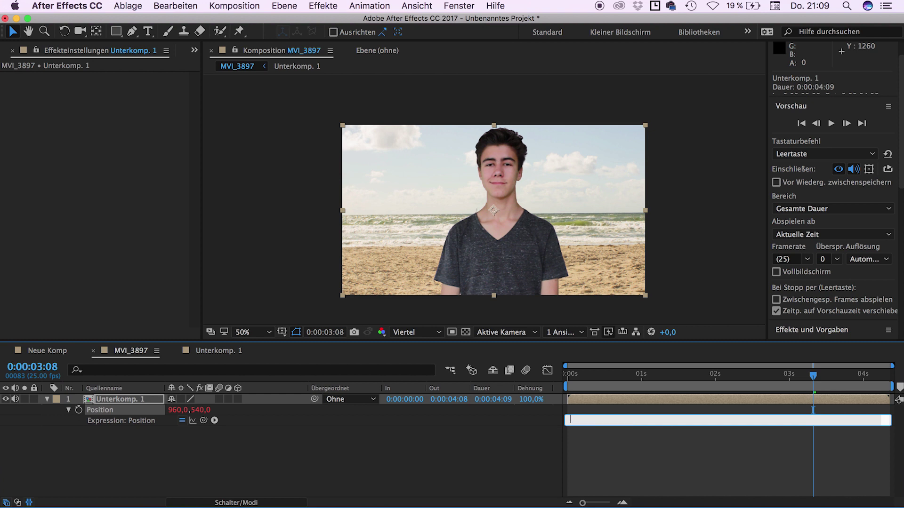
text(wiggle()
text(5,20)
text())
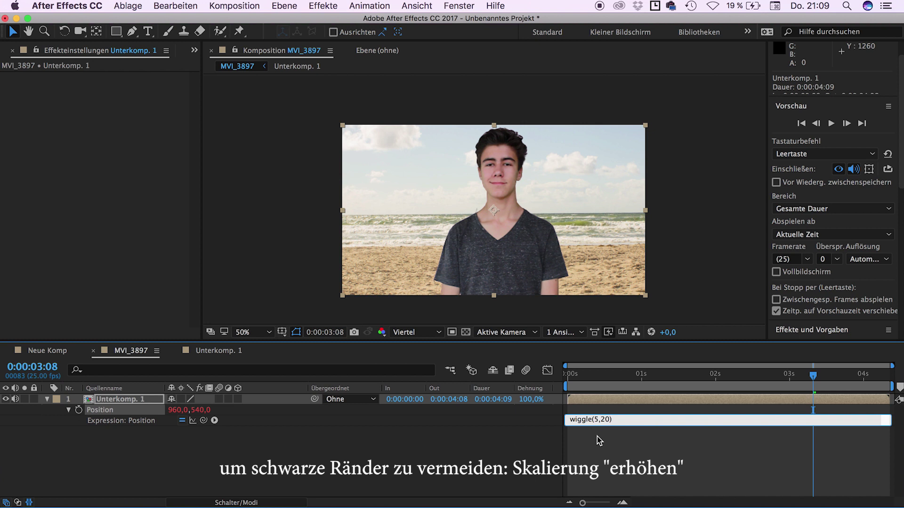
click(597, 437)
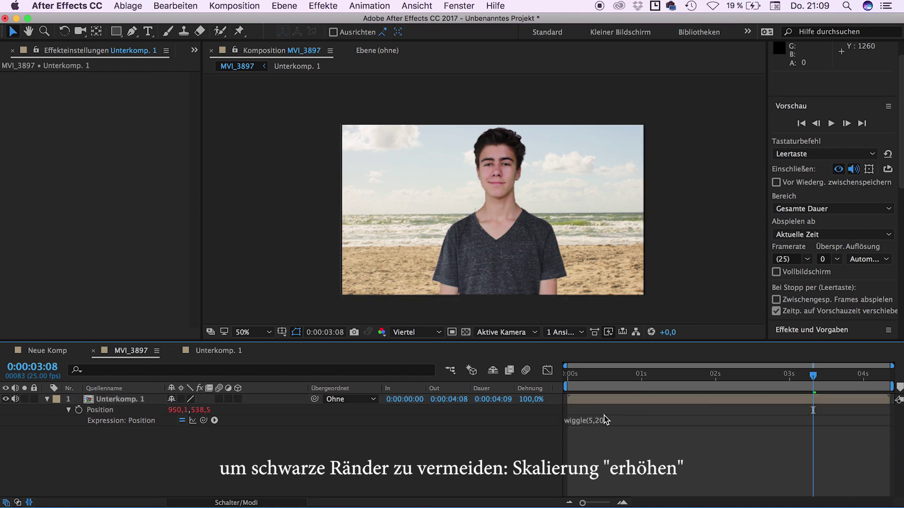
Preview the shaking shot from the start of the timeline
drag(606, 373, 563, 378)
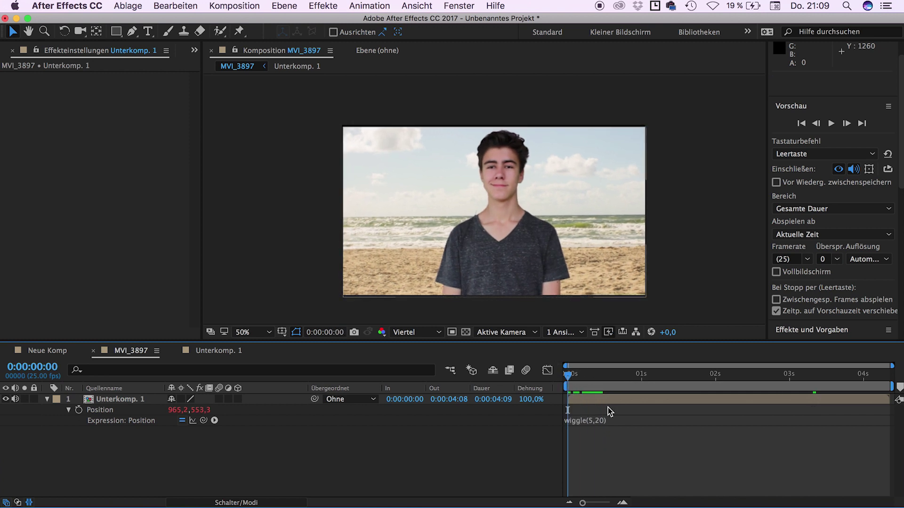
key(space)
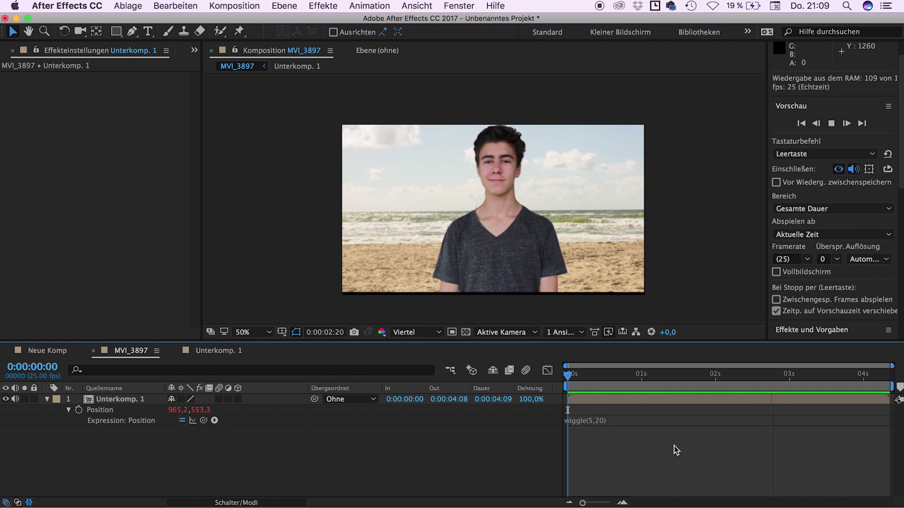
key(space)
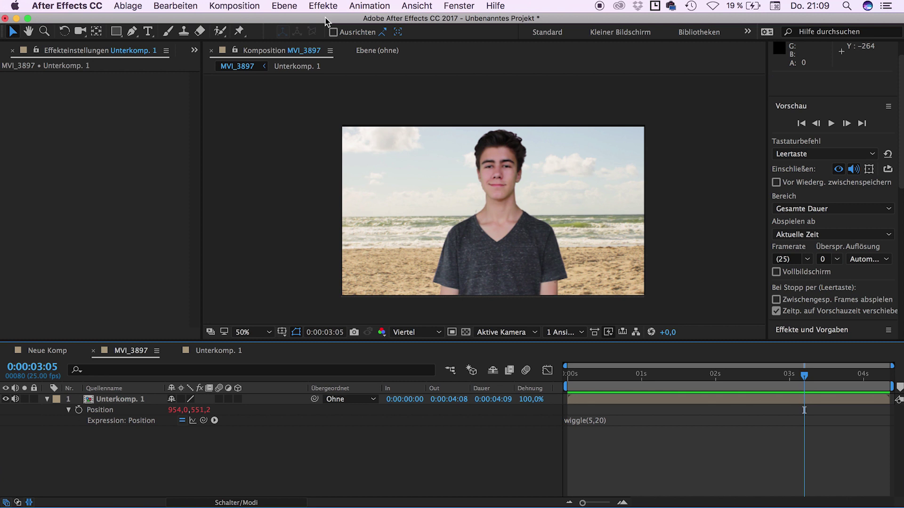
Import the beach photos IMG_2351.jpg and IMG_2393.jpg from Finder into the Project panel
key(super+0)
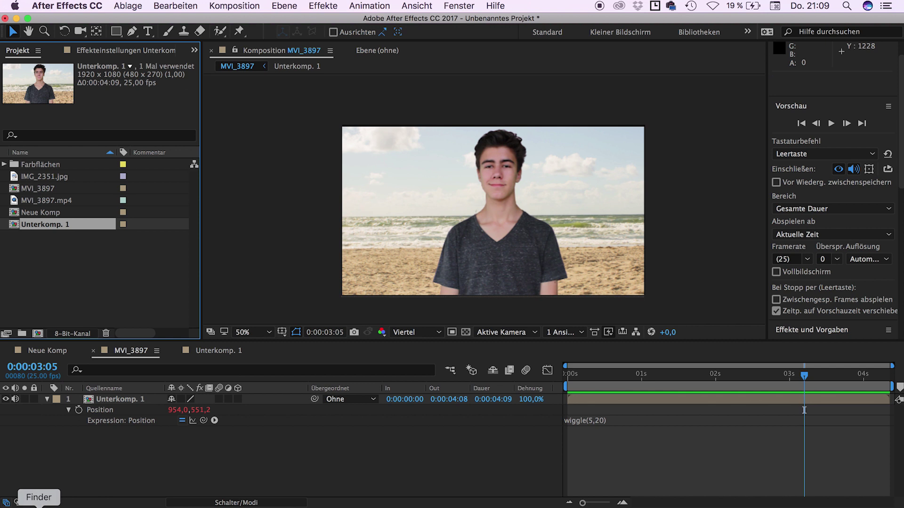
click(38, 501)
shift+click(443, 97)
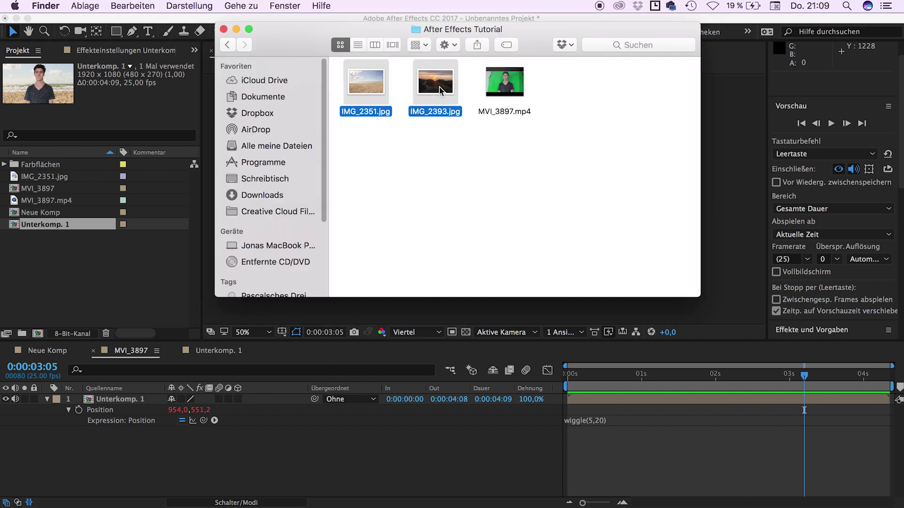
drag(443, 97, 55, 339)
Create a new composition named g
key(super+n)
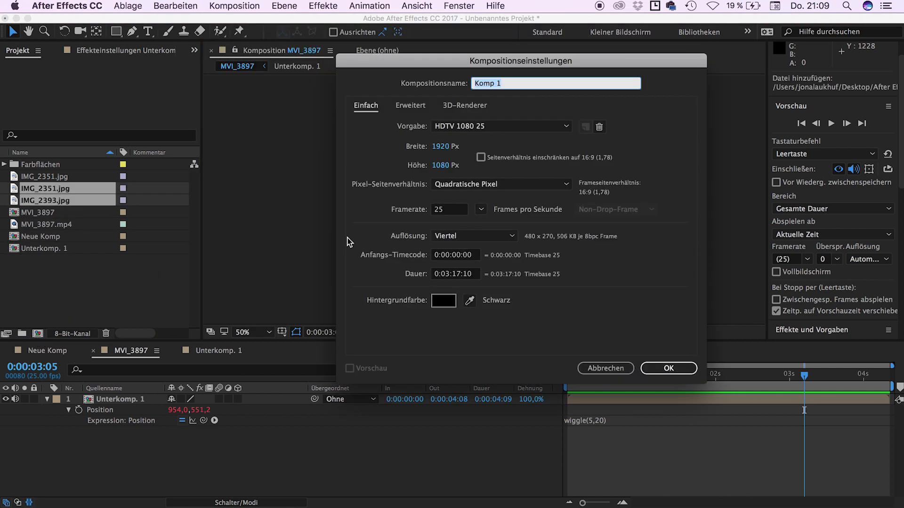
text(g)
click(667, 373)
click(667, 372)
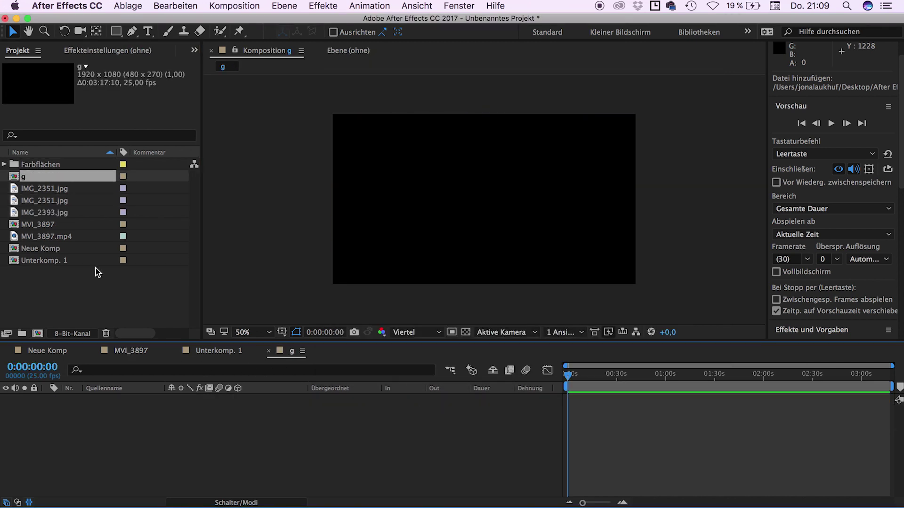
Add two IMG_2351.jpg layers to composition g and switch both to 3D
click(61, 189)
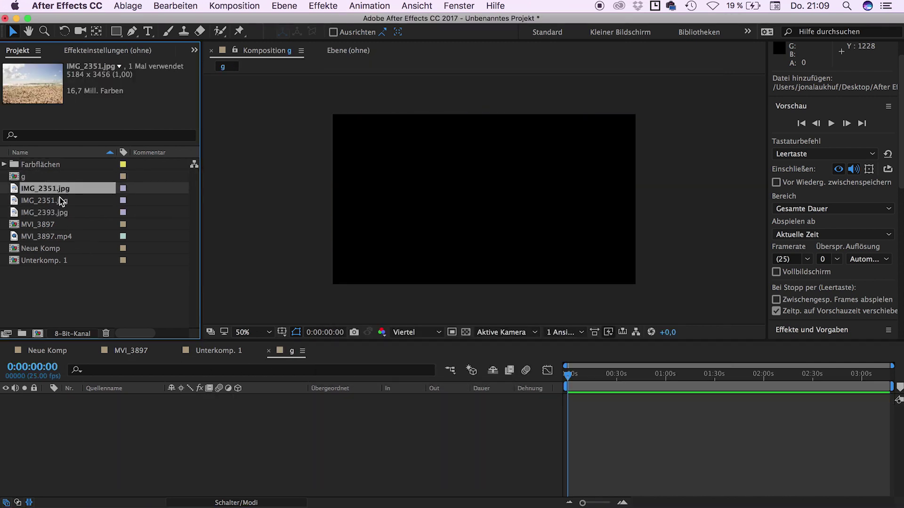
shift+click(60, 201)
drag(61, 202, 121, 443)
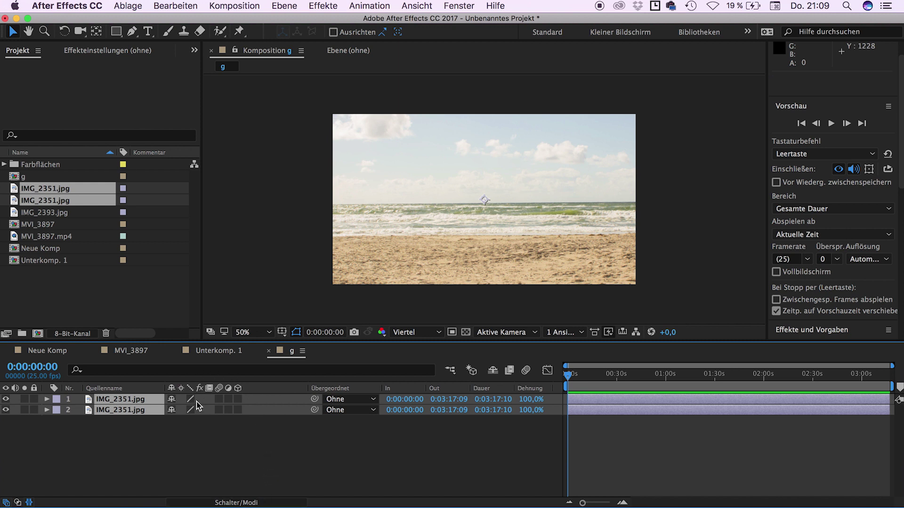
click(241, 426)
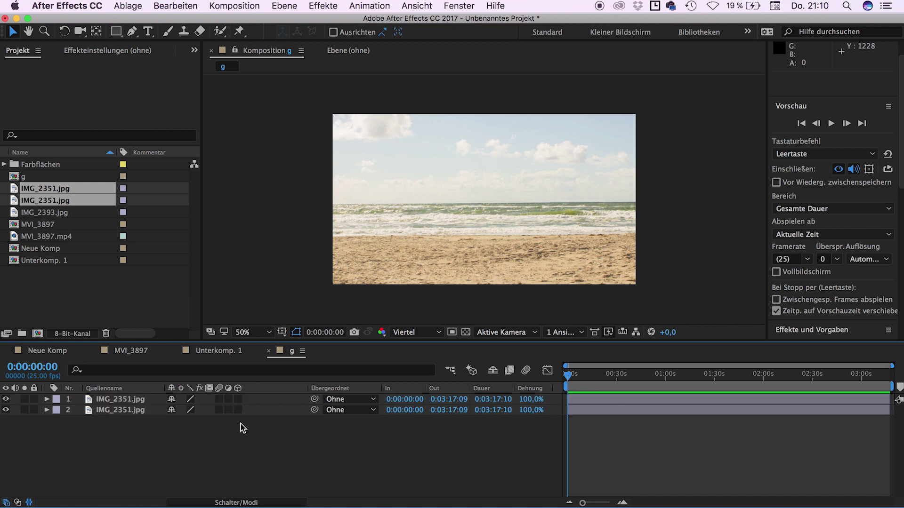
drag(238, 399, 238, 410)
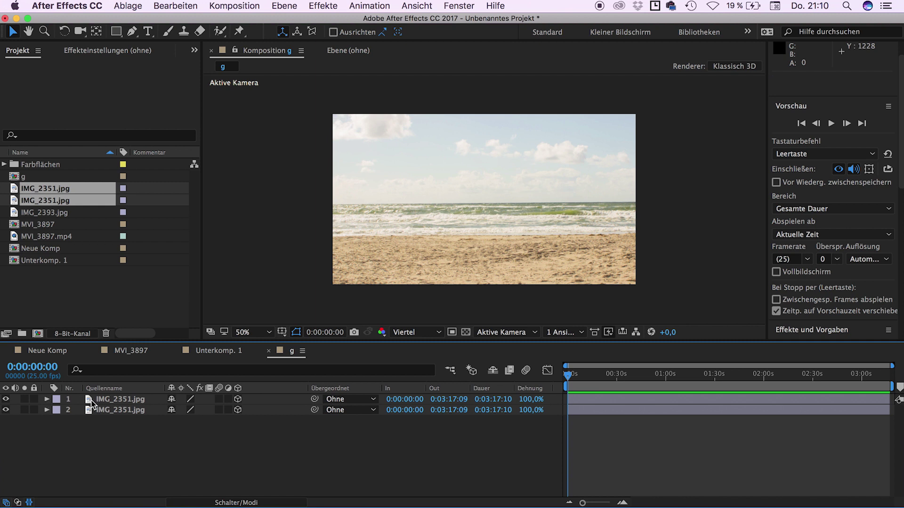
Show the top IMG_2351.jpg layer's Position and drag its Z value to push it back
click(108, 403)
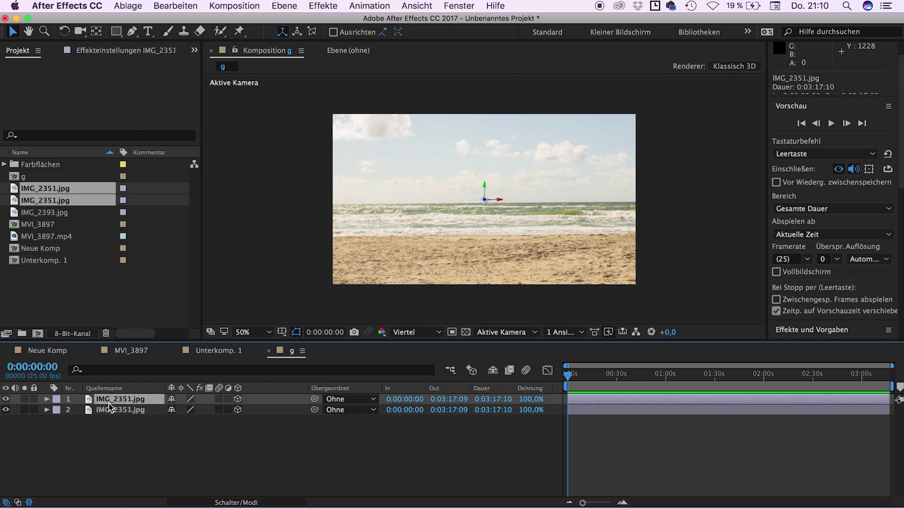
key(p)
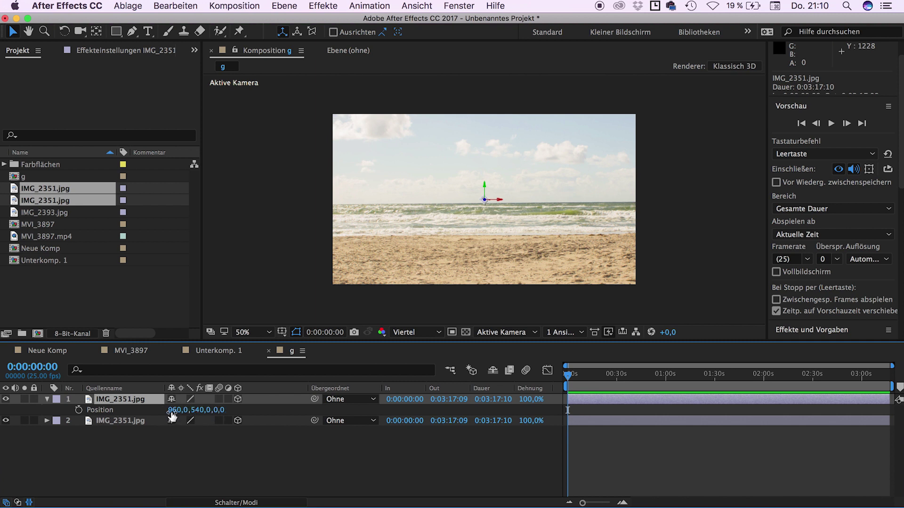
drag(219, 413, 277, 414)
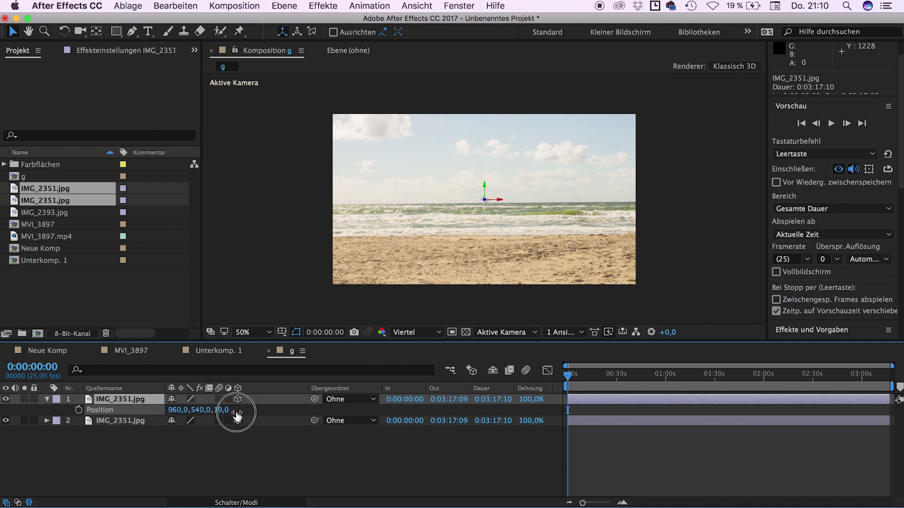
drag(219, 414, 236, 410)
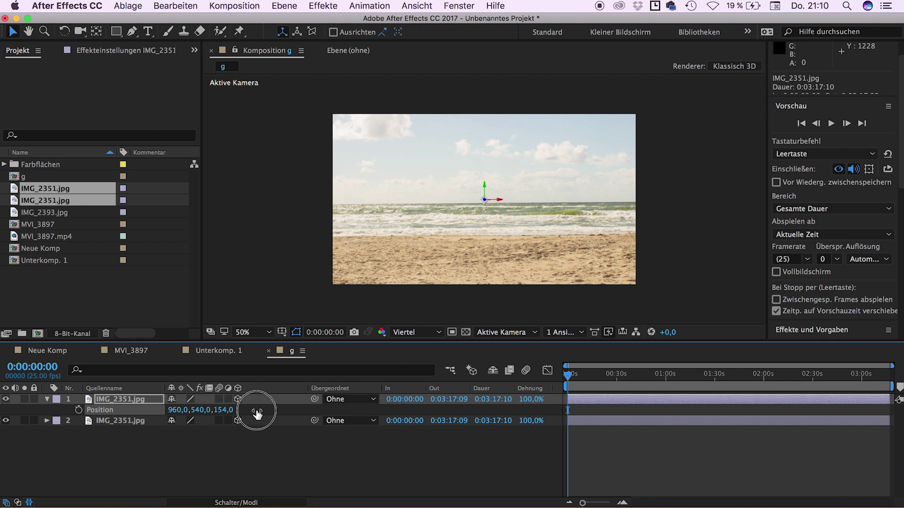
Reset the top layer's Z position to 0, collapse it, and open the Layer > New menu
click(226, 412)
text(0)
click(233, 435)
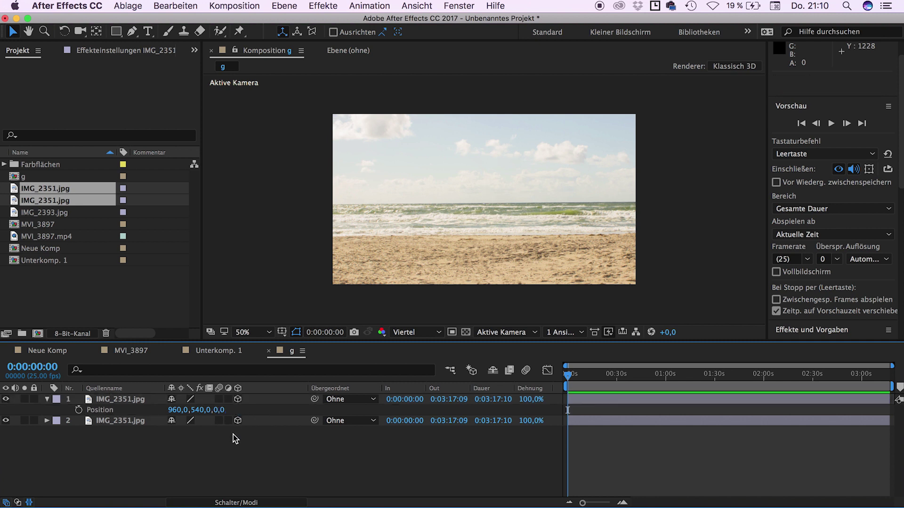
click(47, 400)
click(285, 5)
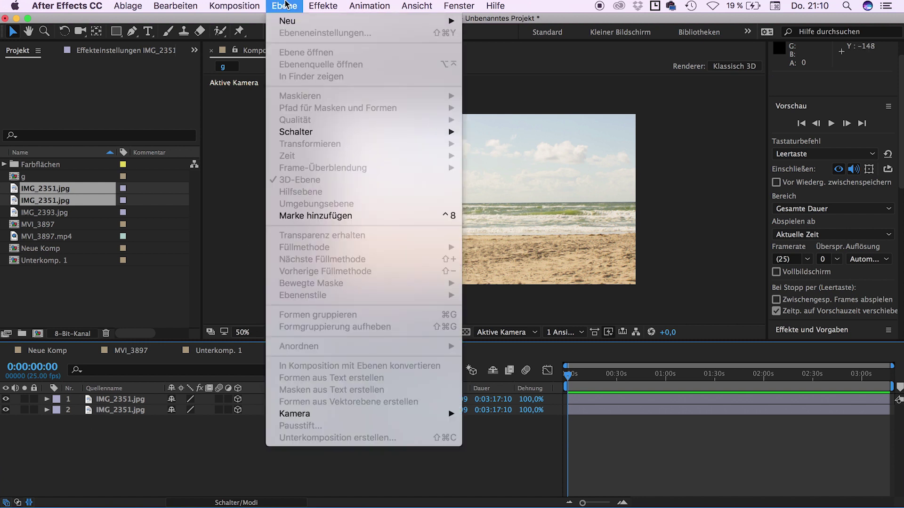
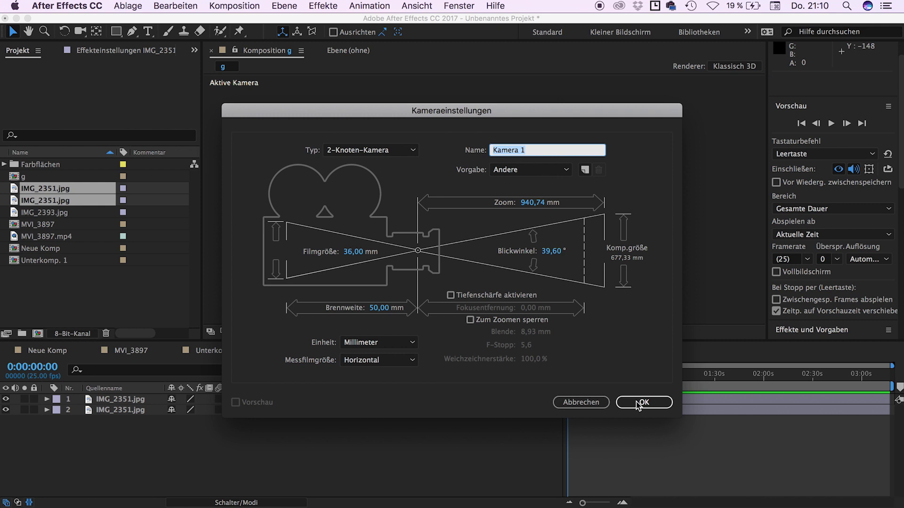
Confirm the 50 mm 2-Knoten-Kamera settings to create camera layer Kamera 1 in composition g
click(642, 408)
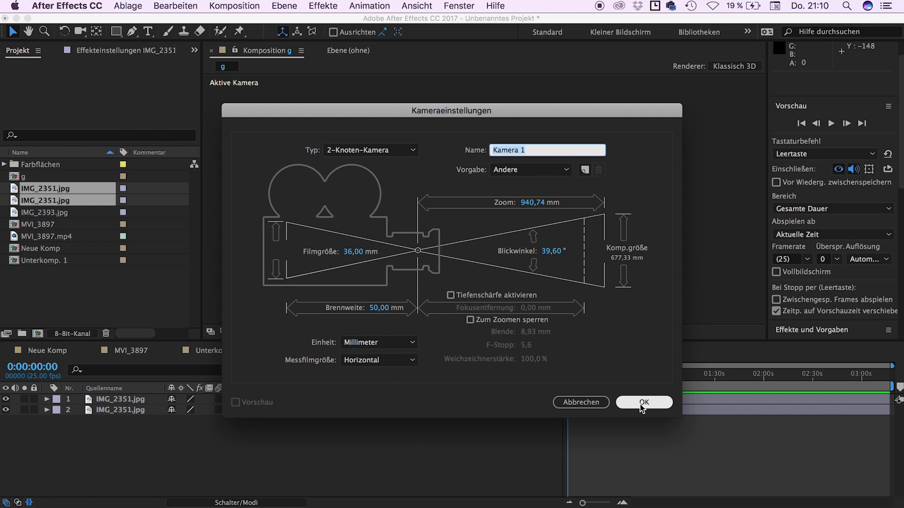
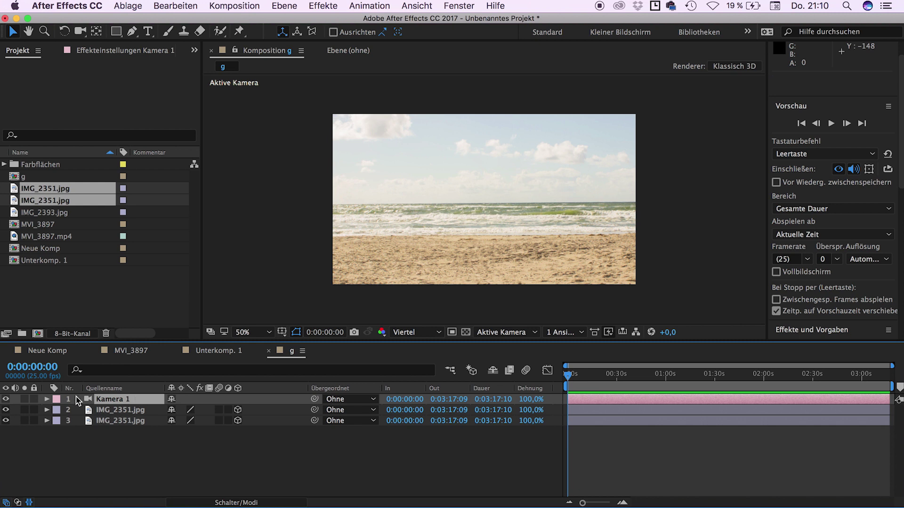
Move Kamera 1 to position 4859,0, 996,0, -3051,7 for a sharp angled view of the beach photo
key(p)
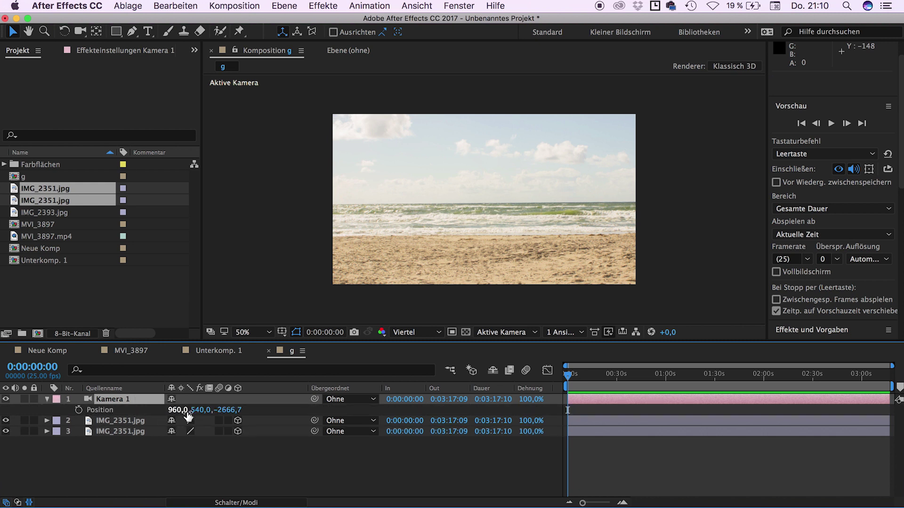
mouse_move(231, 410)
mouse_down()
mouse_move(170, 417)
mouse_move(705, 384)
mouse_move(194, 417)
mouse_move(236, 414)
mouse_up()
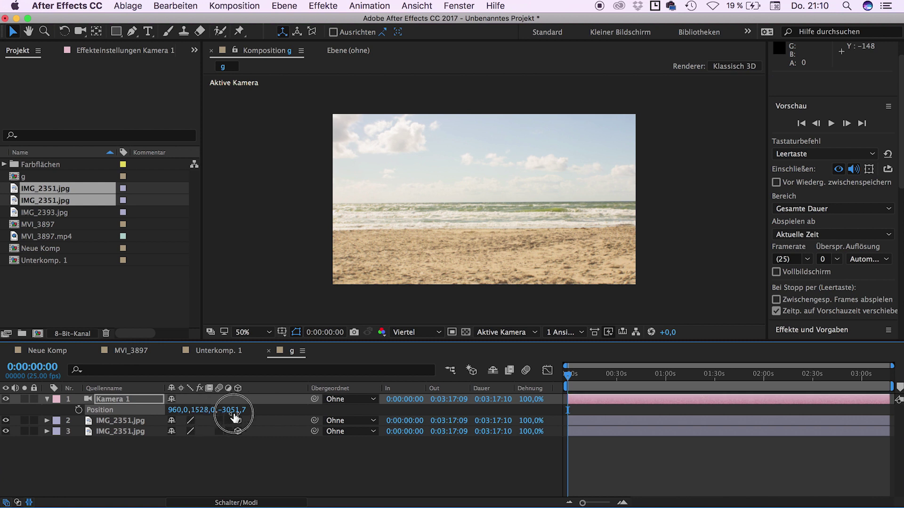
drag(177, 410, 703, 397)
drag(184, 414, 669, 419)
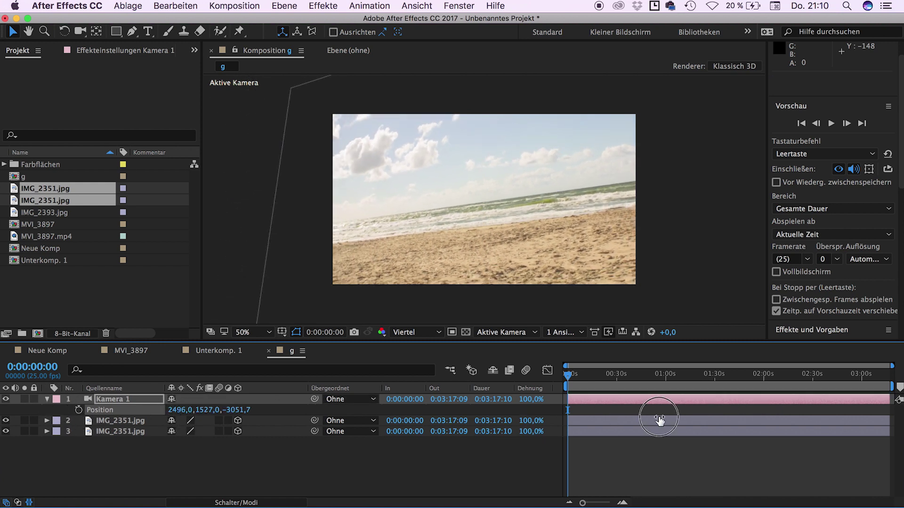
click(246, 409)
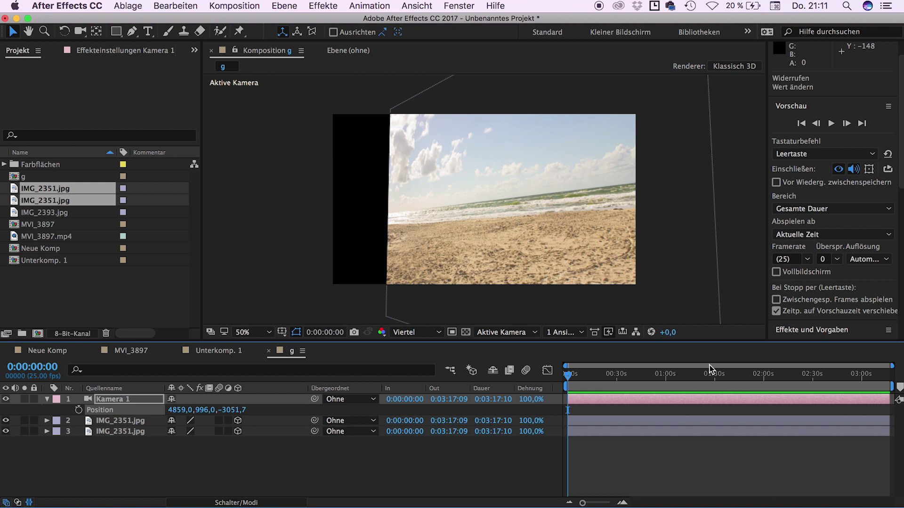
Add composition g to the Adobe Media Encoder queue via Ablage > Exportieren
click(127, 6)
mouse_move(147, 57)
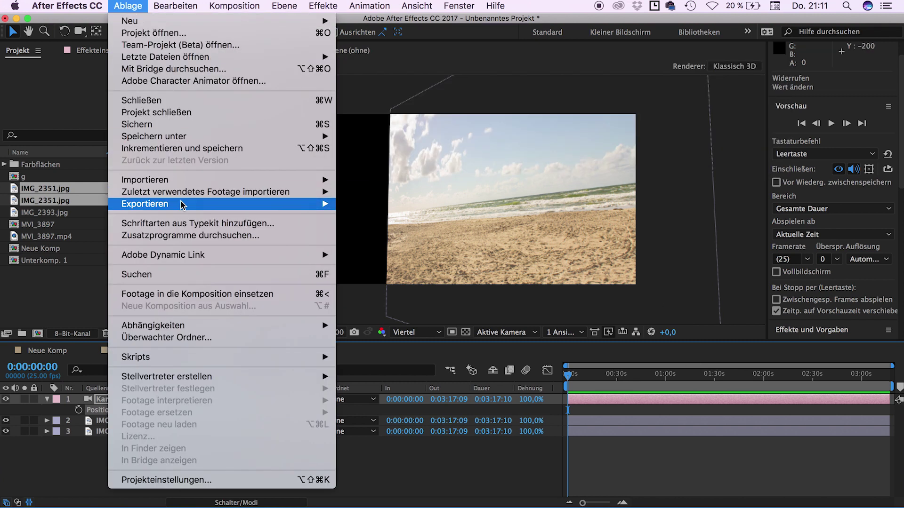
mouse_move(188, 207)
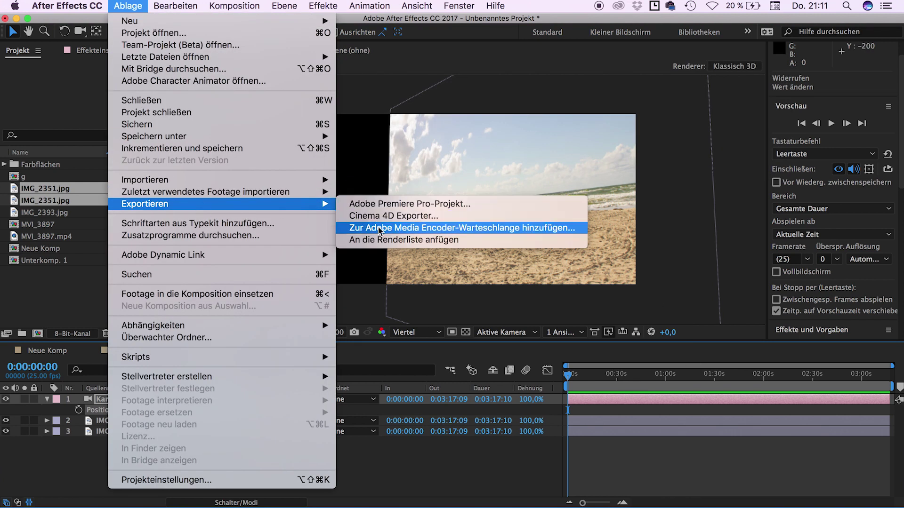
click(377, 228)
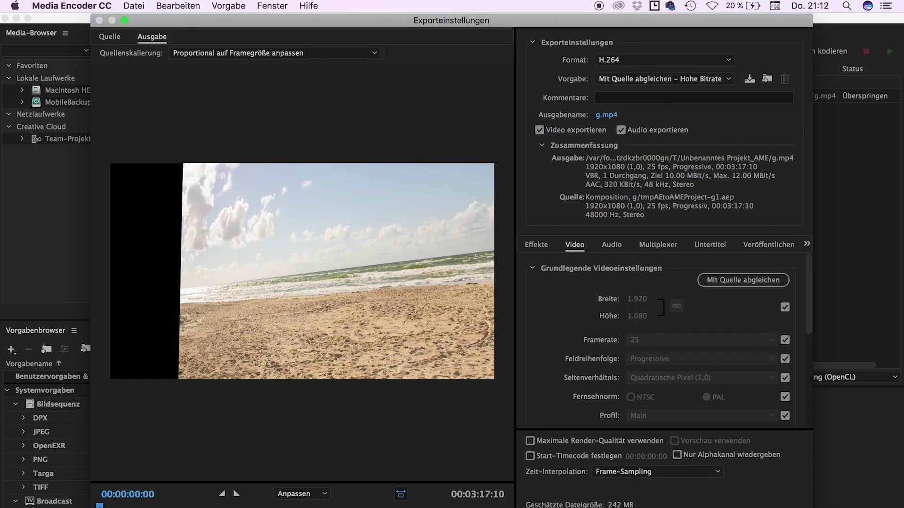
Confirm the H.264 export settings for g.mp4 and return to the queue
key(Return)
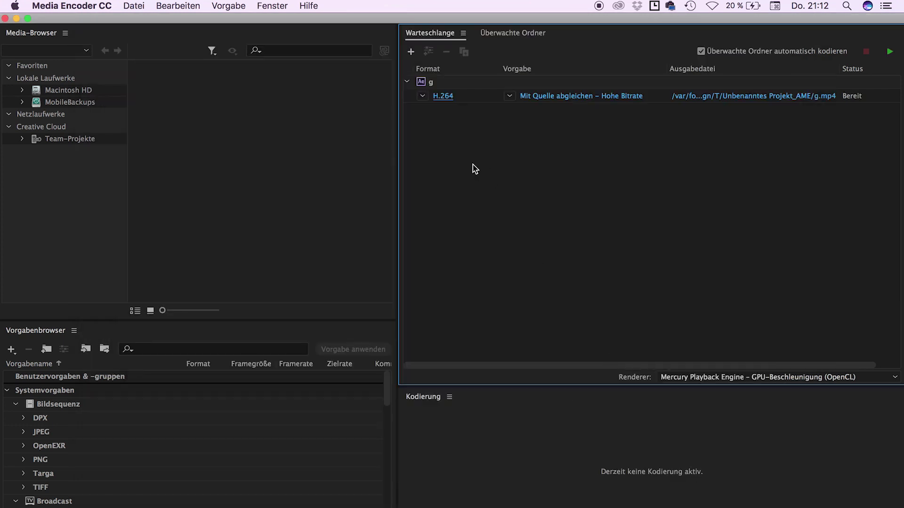